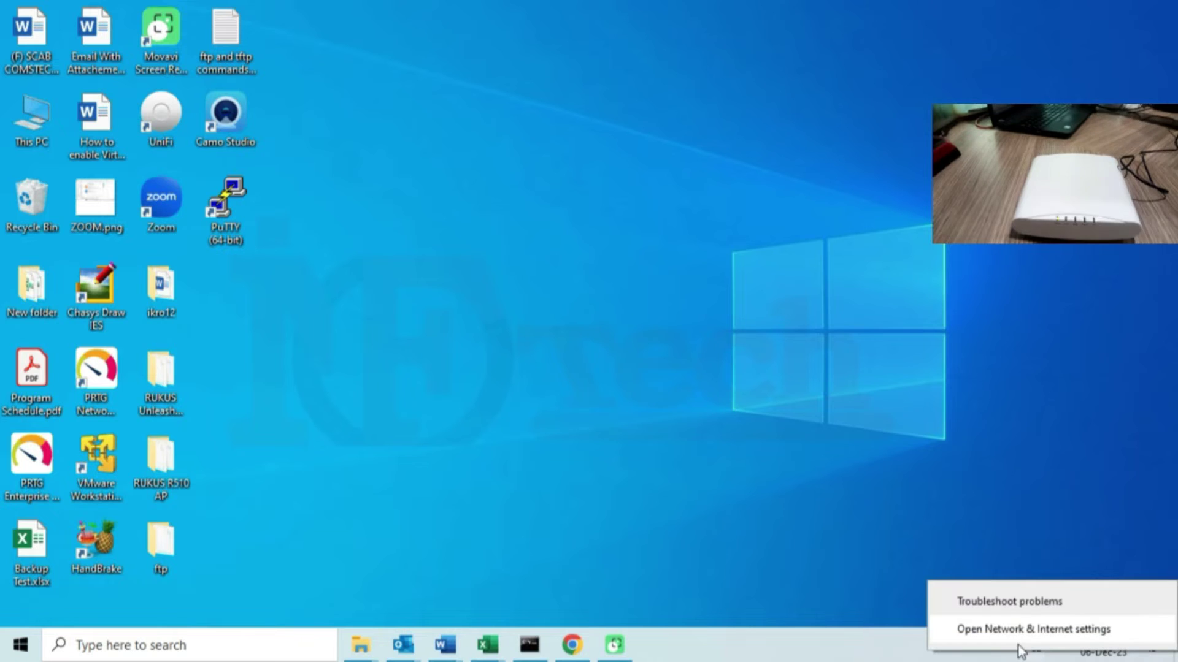
- Open the Network Connections adapter list from Network & Internet settings, maximized to full screen
left_click(1025, 632)
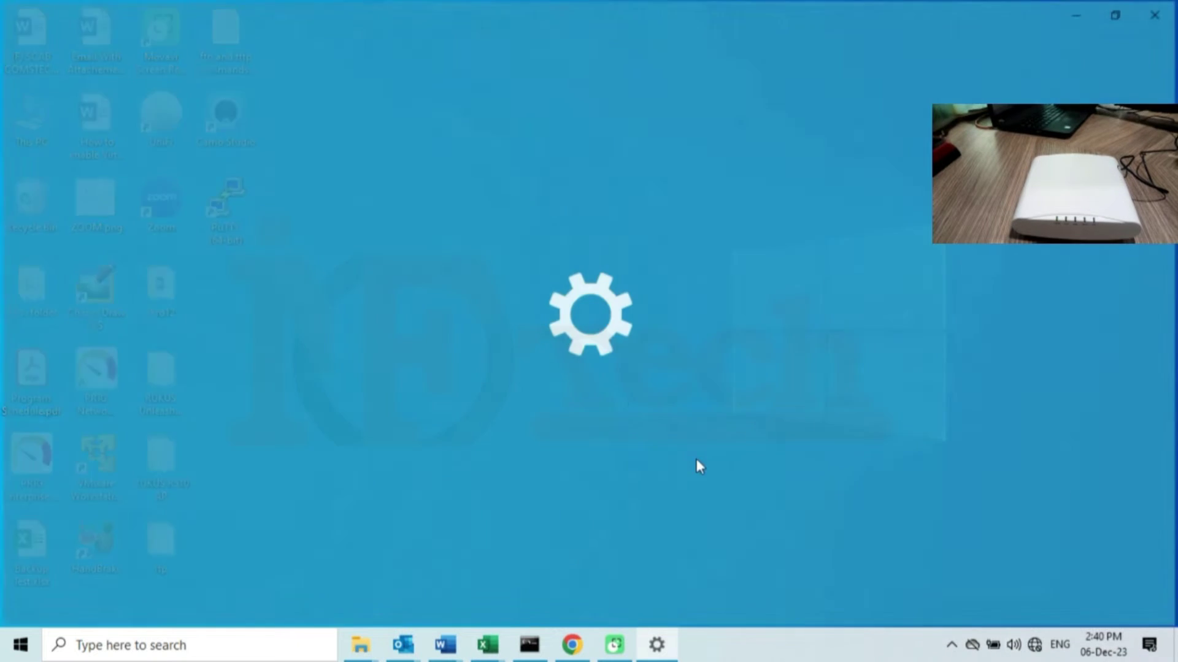
scroll(472, 365, "down", 3)
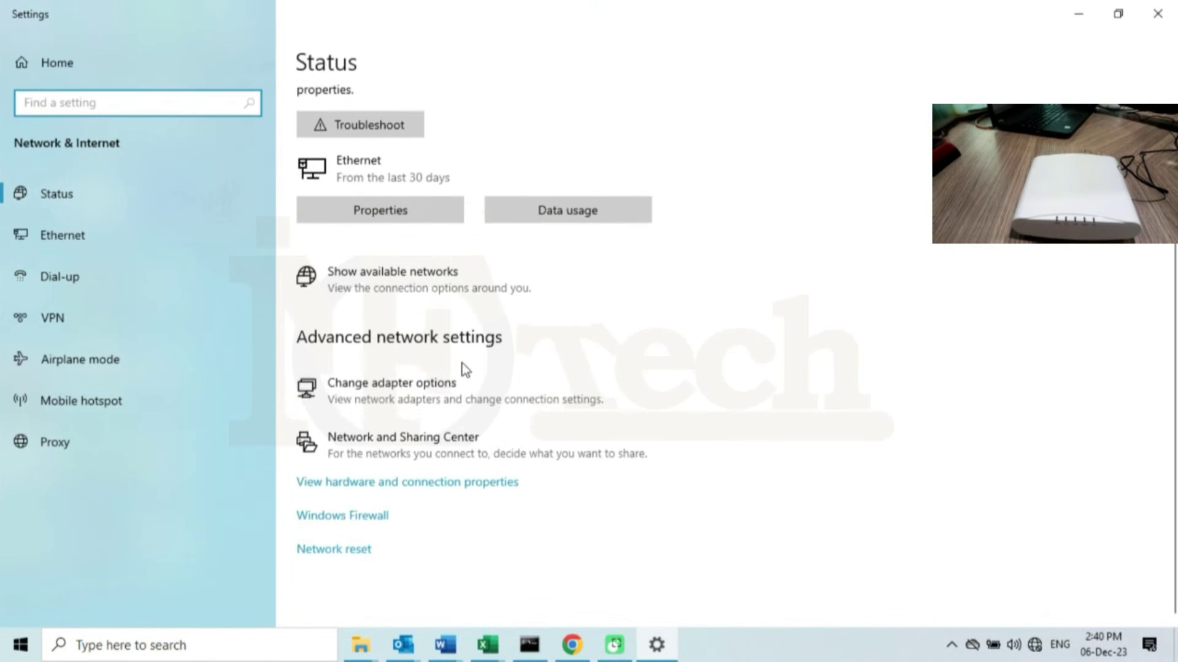
left_click(429, 396)
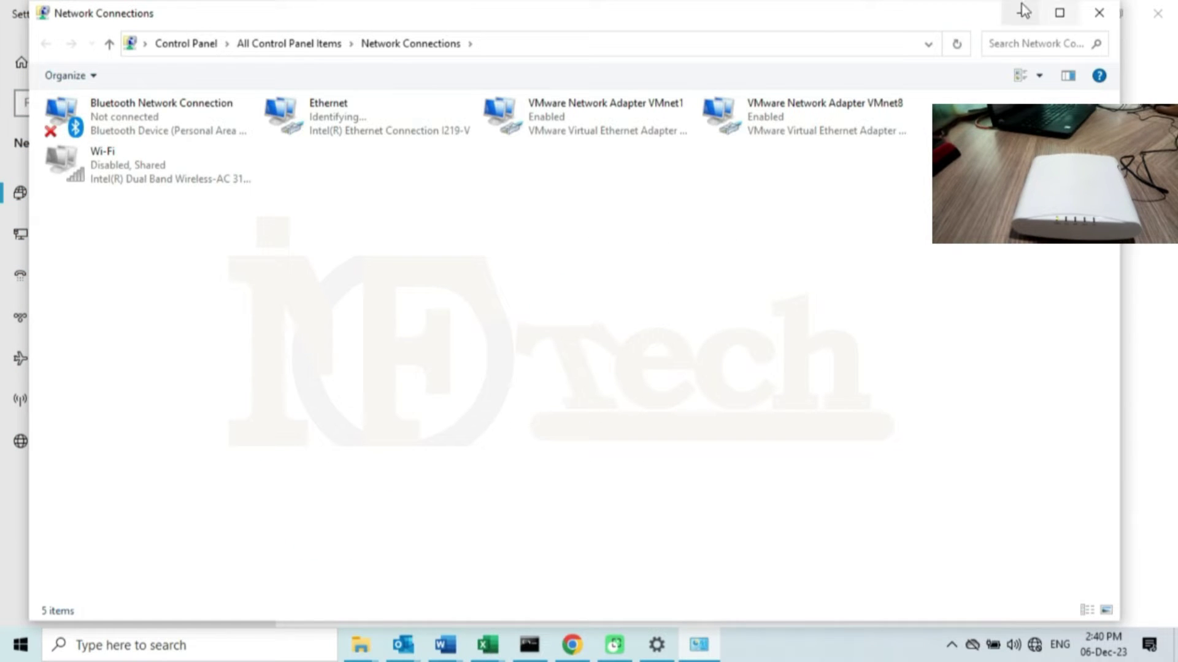
left_click(1157, 13)
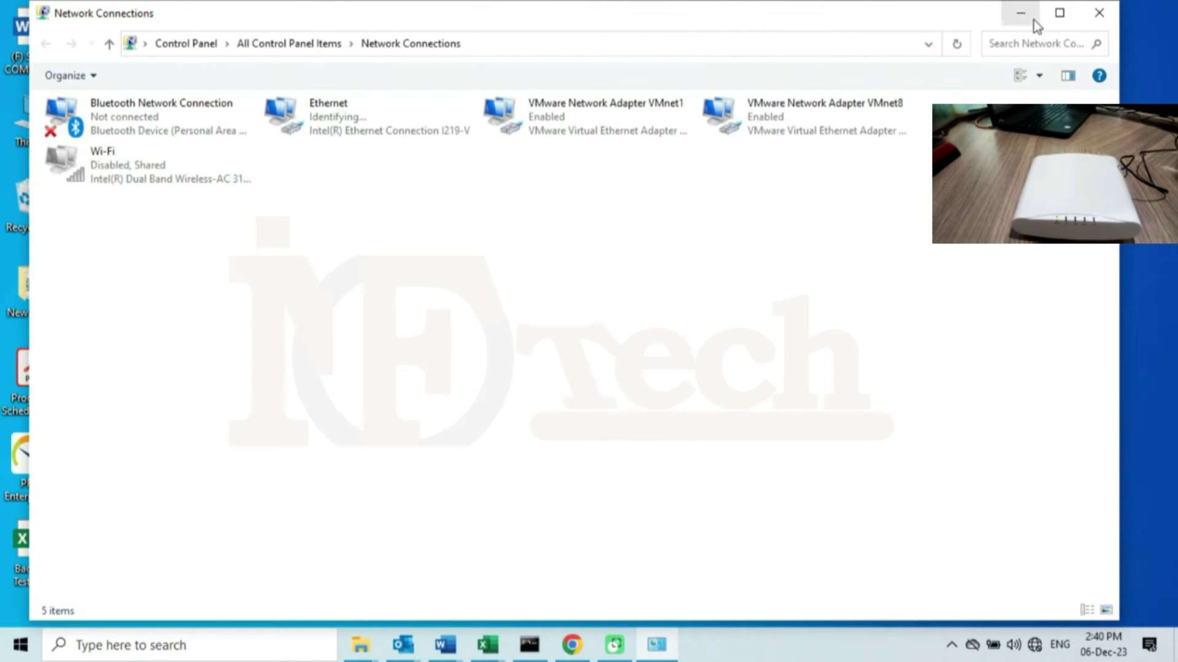
left_click(1059, 13)
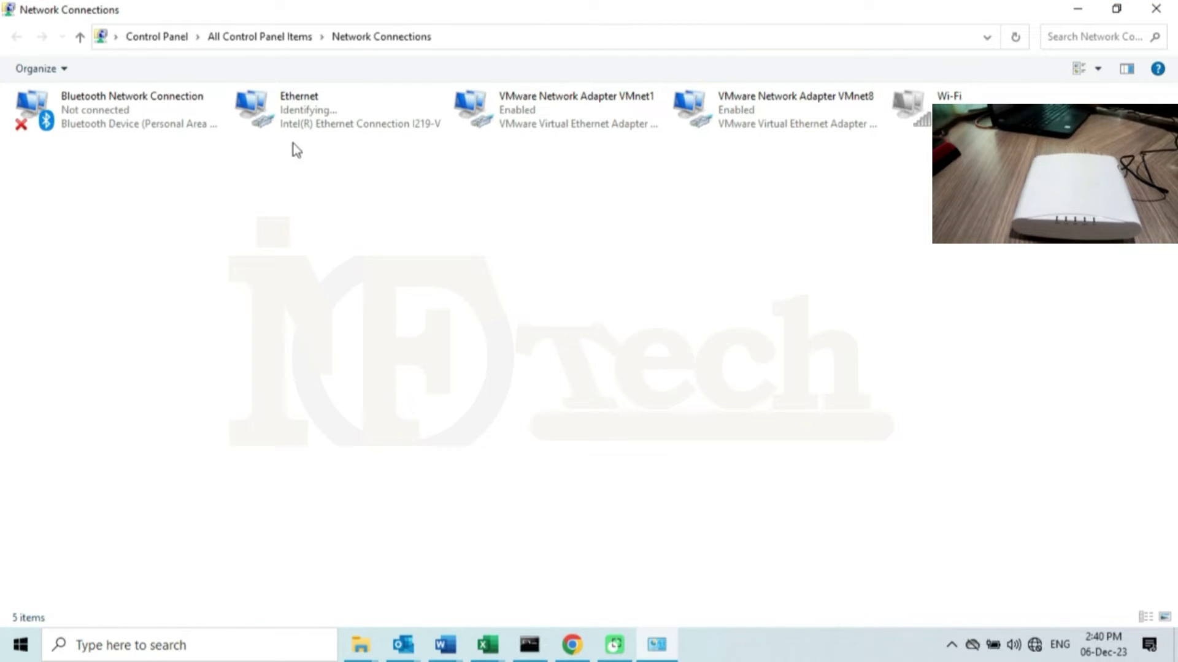
- Open the Ethernet adapter's Properties and select Internet Protocol Version 4 (TCP/IPv4)
left_click(298, 115)
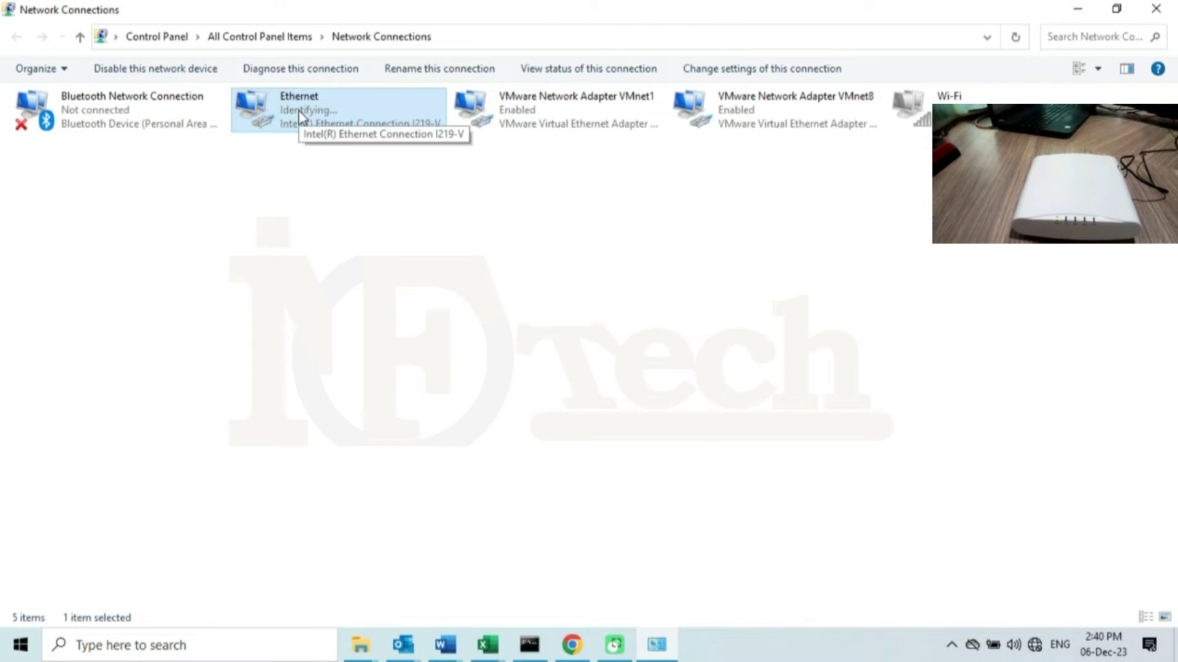
right_click(300, 115)
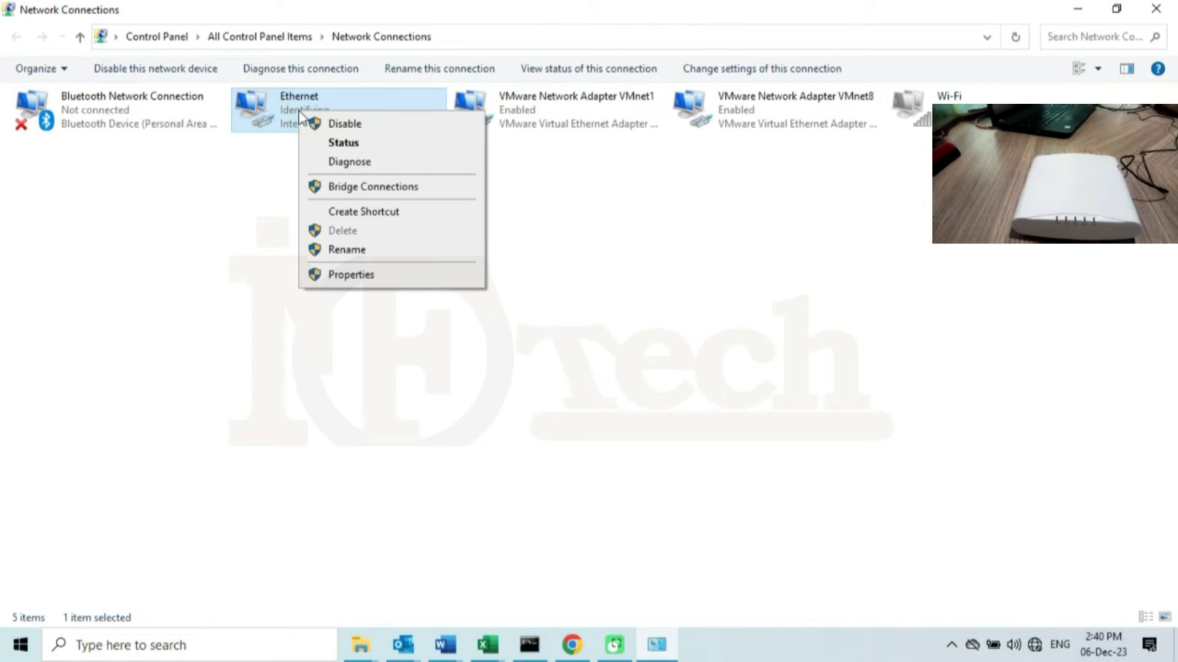
left_click(359, 276)
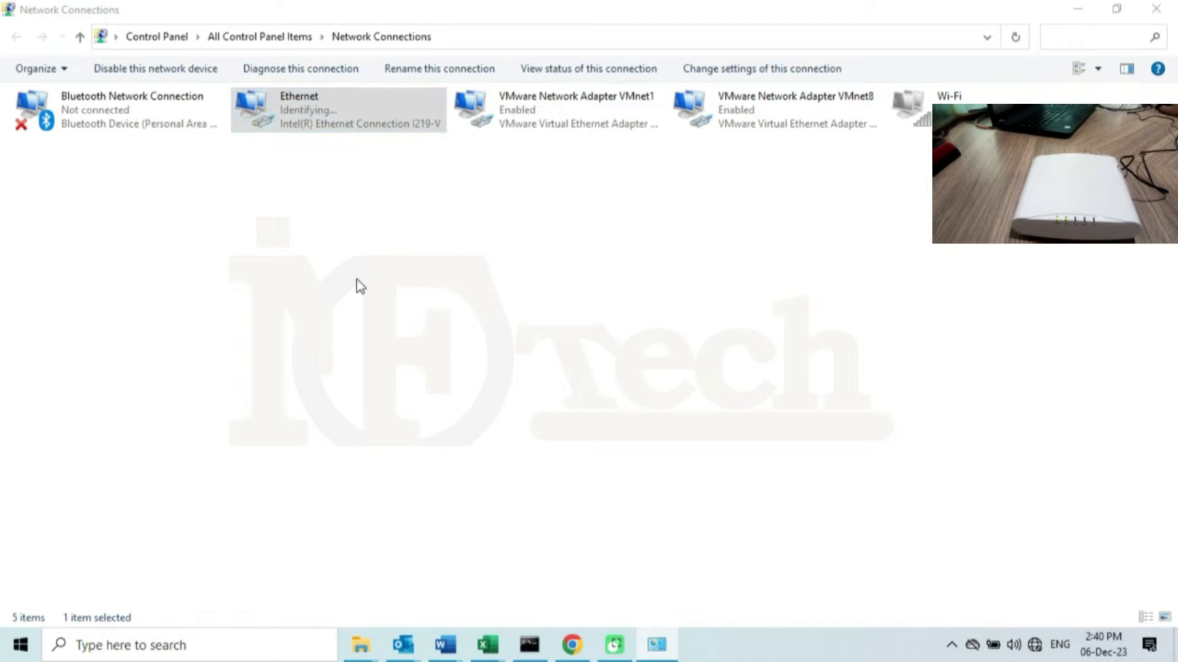
left_click(154, 295)
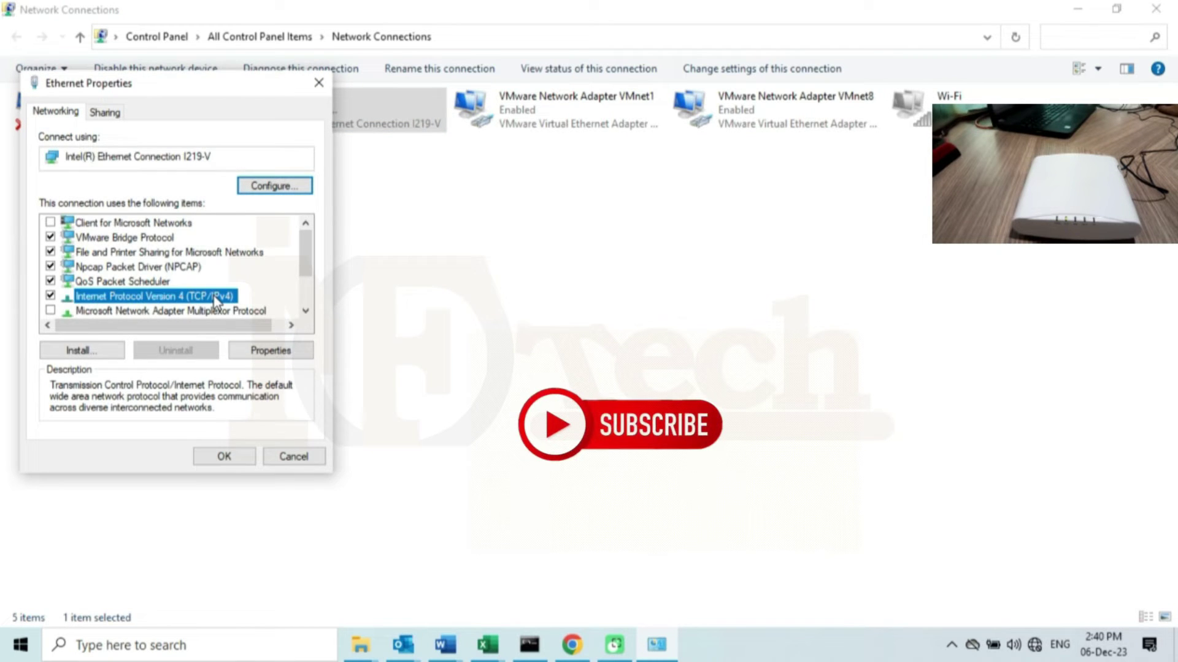
- Open the TCP/IPv4 Properties and choose 'Use the following IP address'
left_click(270, 350)
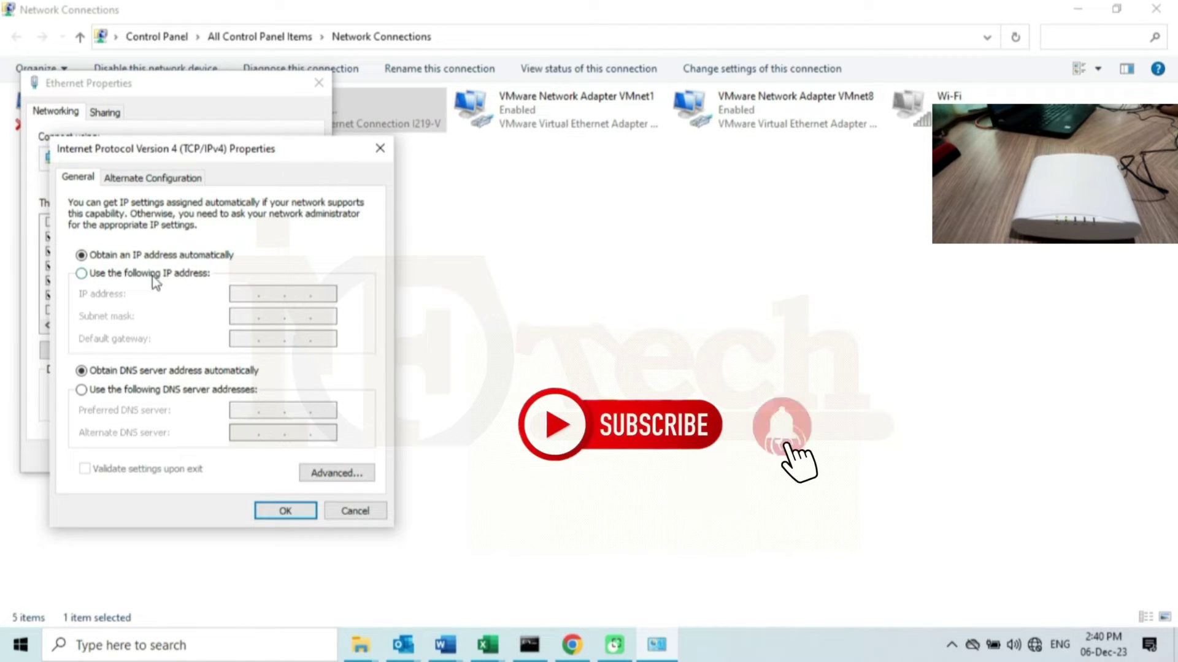
left_click(161, 275)
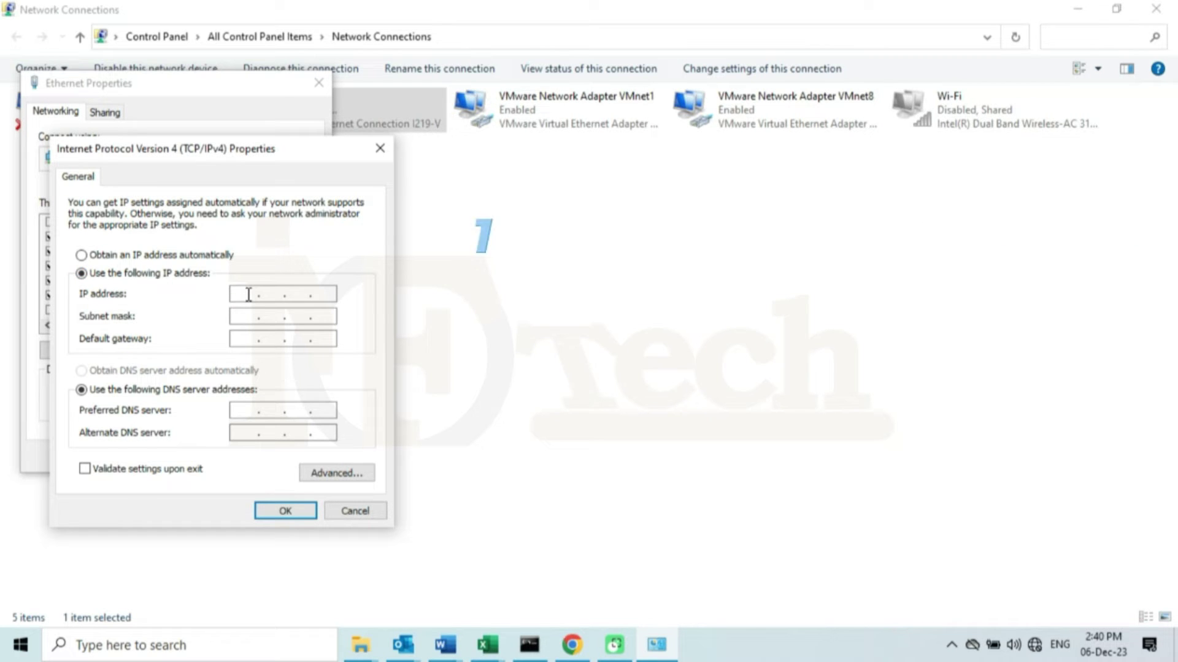
- Enter IP address 192.168.0.10 with subnet mask 255.255.255.0 and confirm with OK
left_click(248, 295)
type("192.168.")
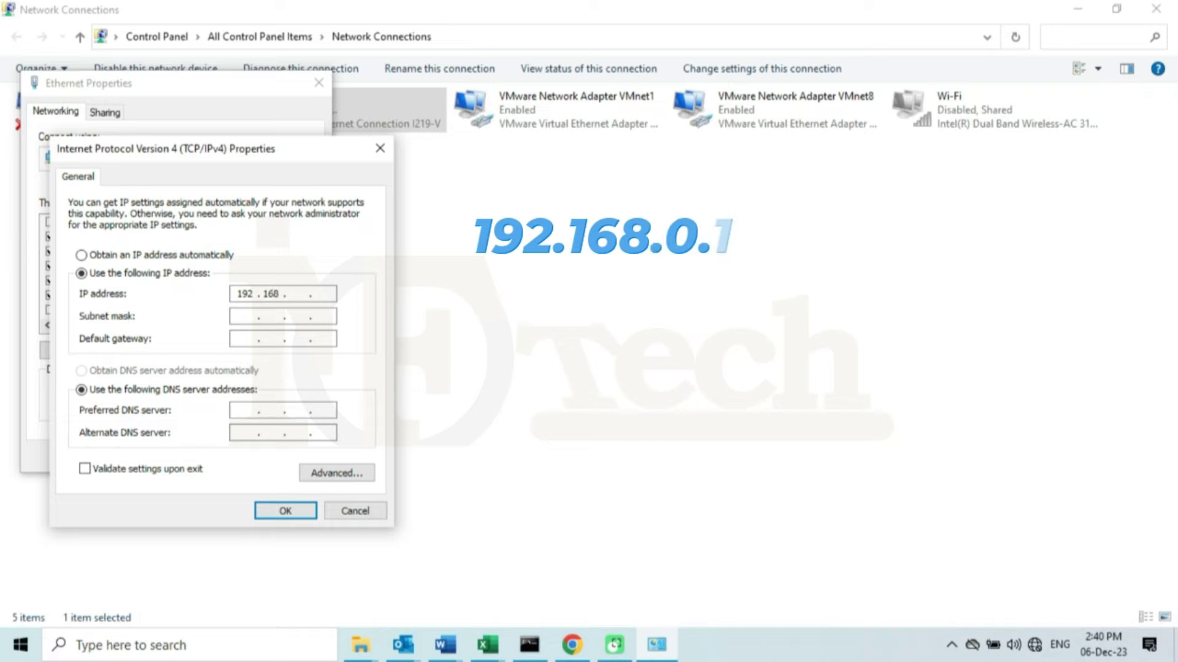
type("0.10")
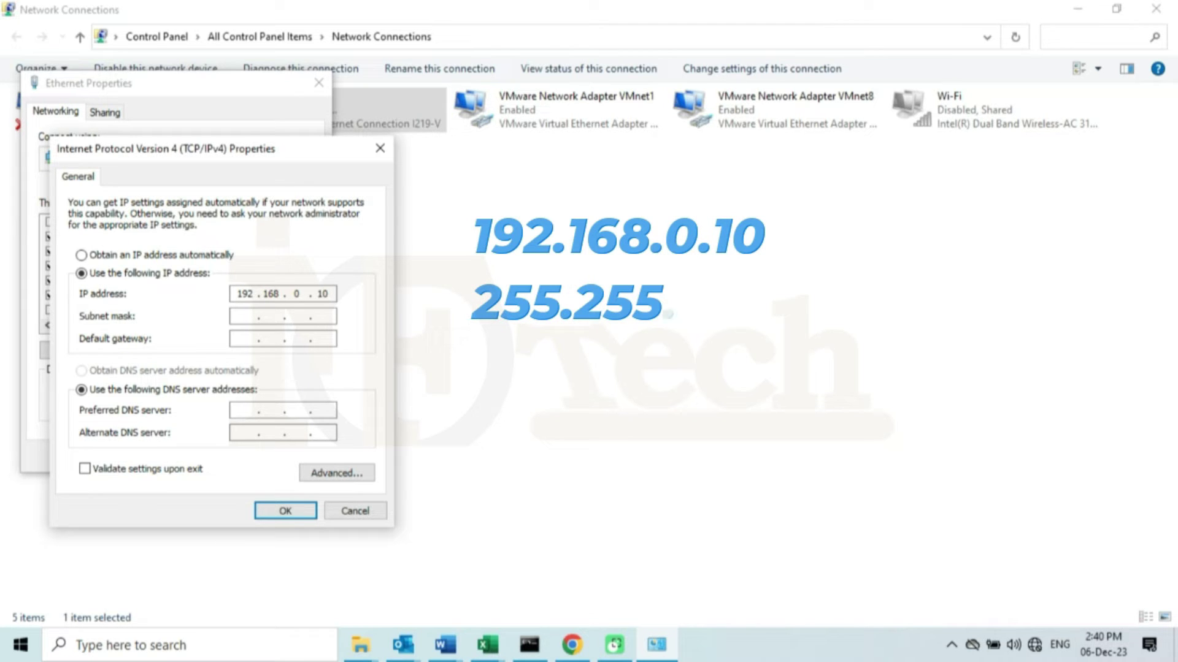
key("Tab")
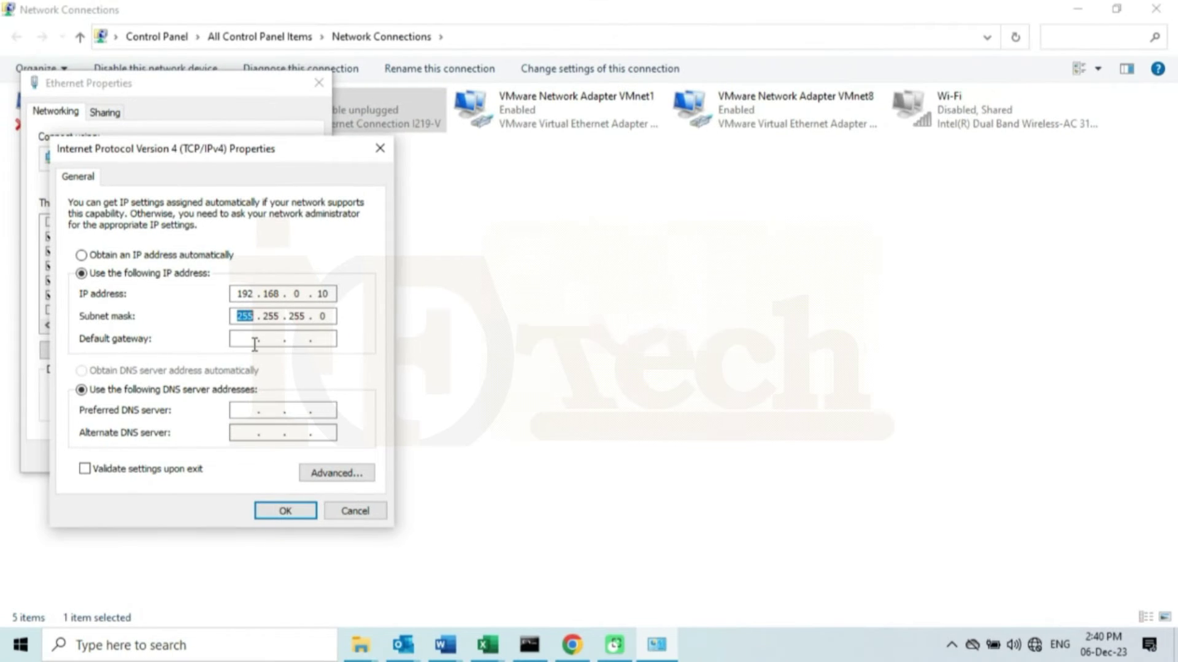
left_click(289, 511)
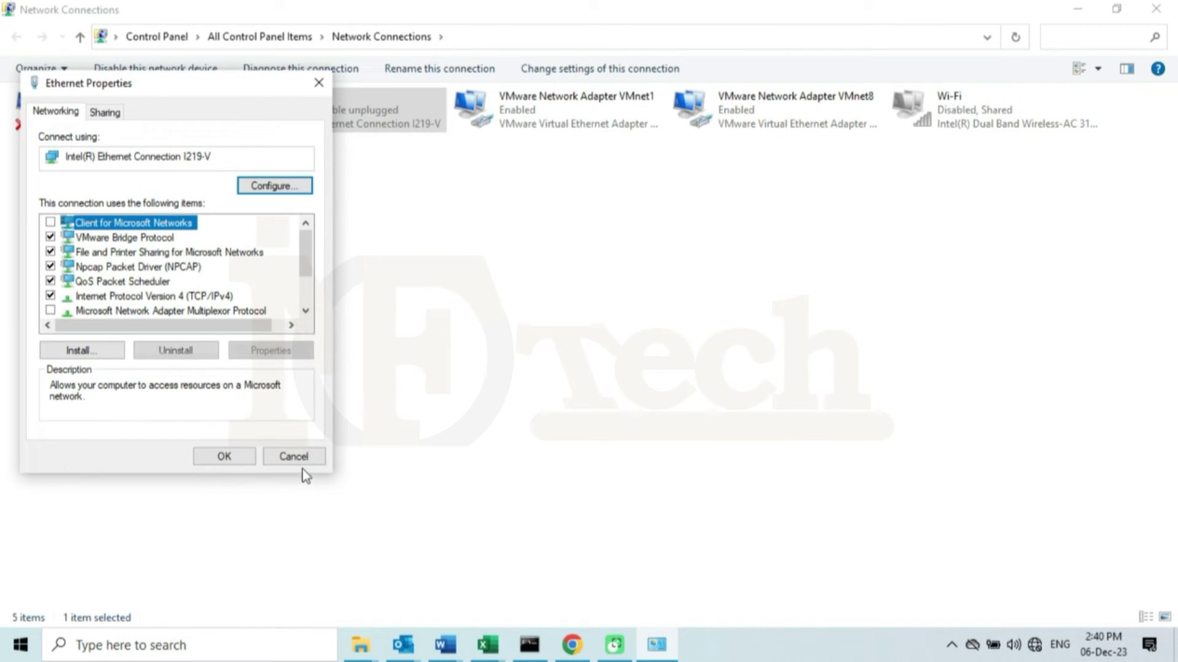
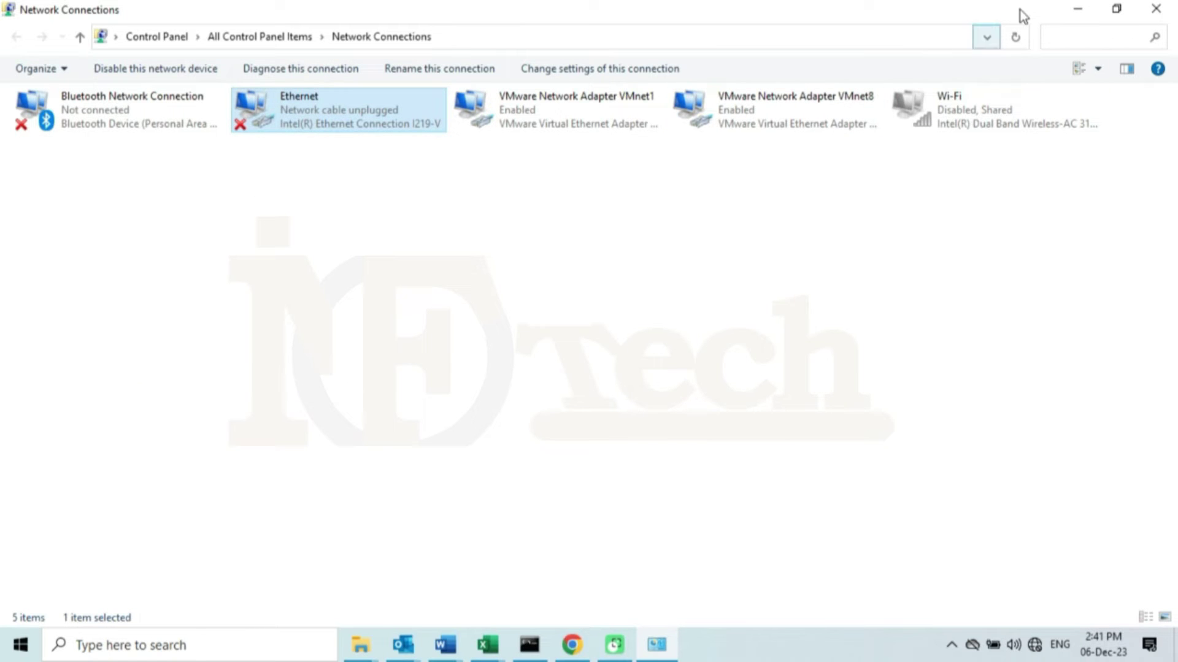
- Run a continuous ping to 192.168.0.1 in Command Prompt until replies with TTL=64 arrive
left_click(1087, 16)
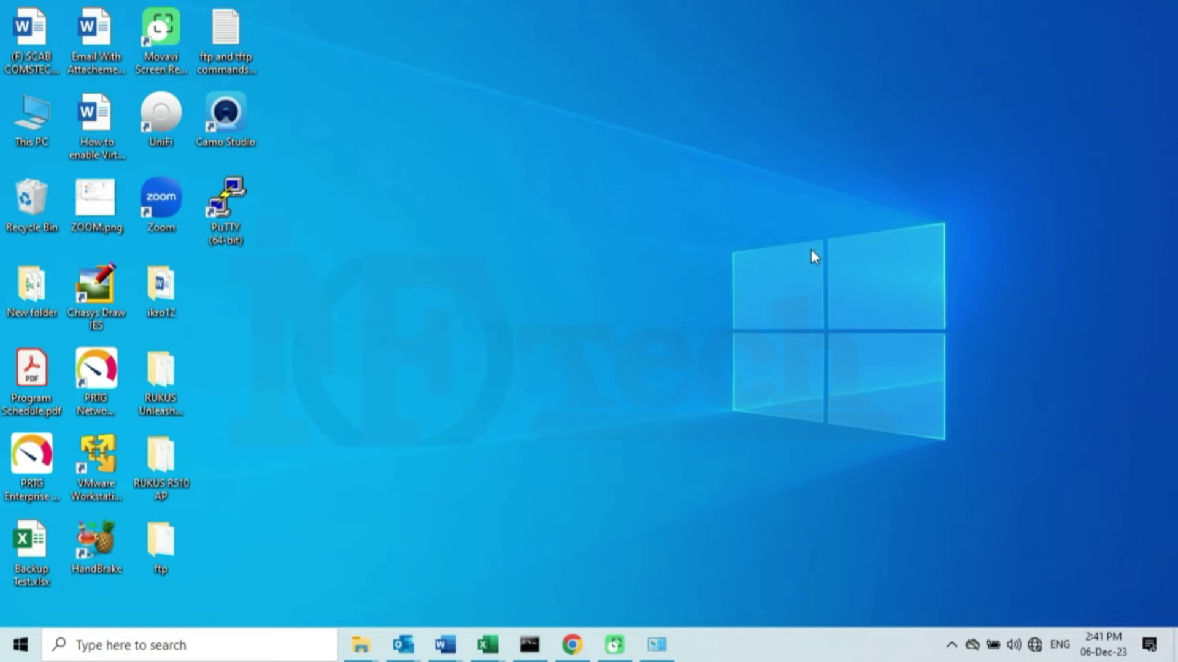
left_click(529, 645)
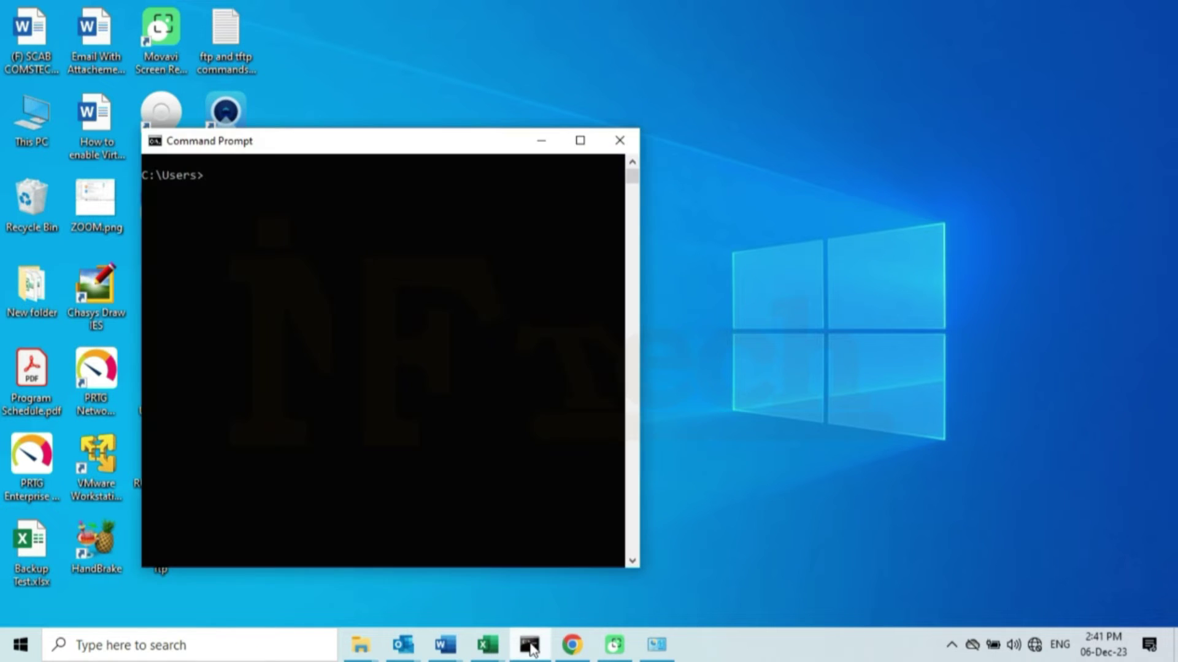
left_click(456, 271)
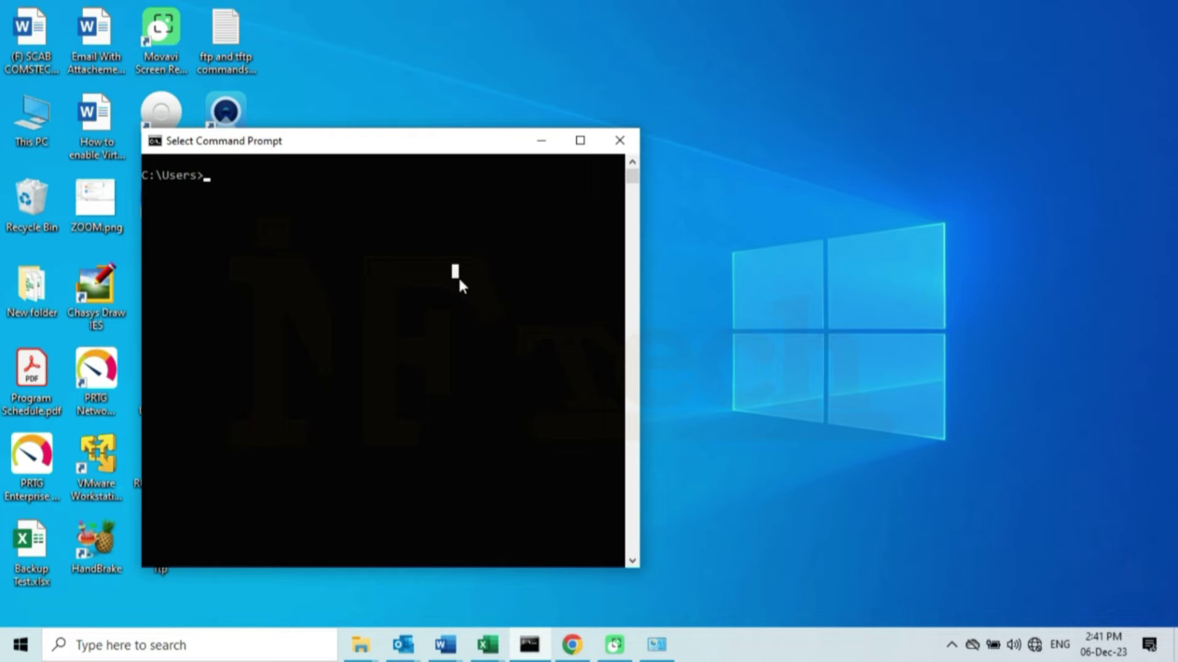
type("ping")
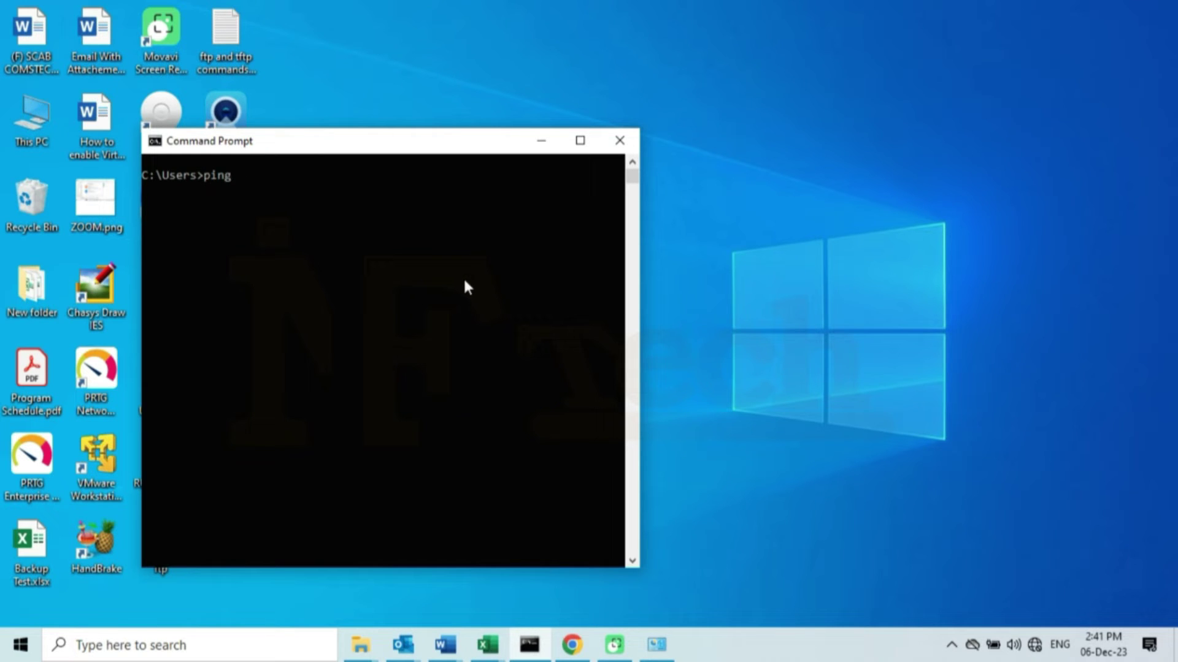
type(" 192.1")
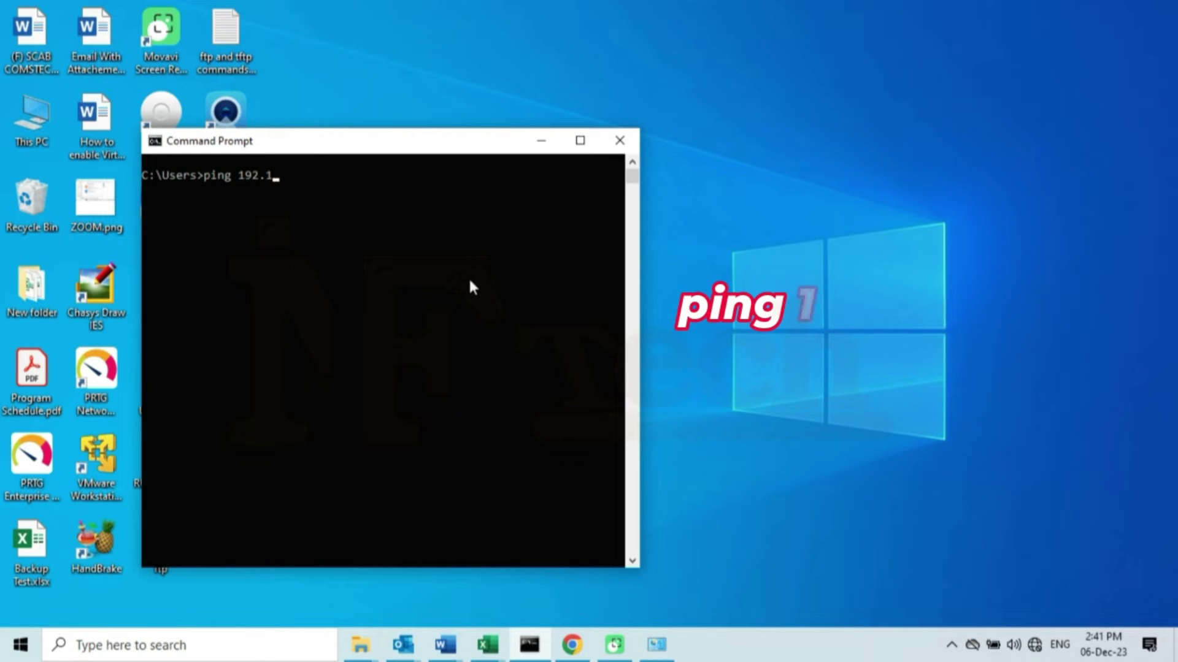
type("68.0.1")
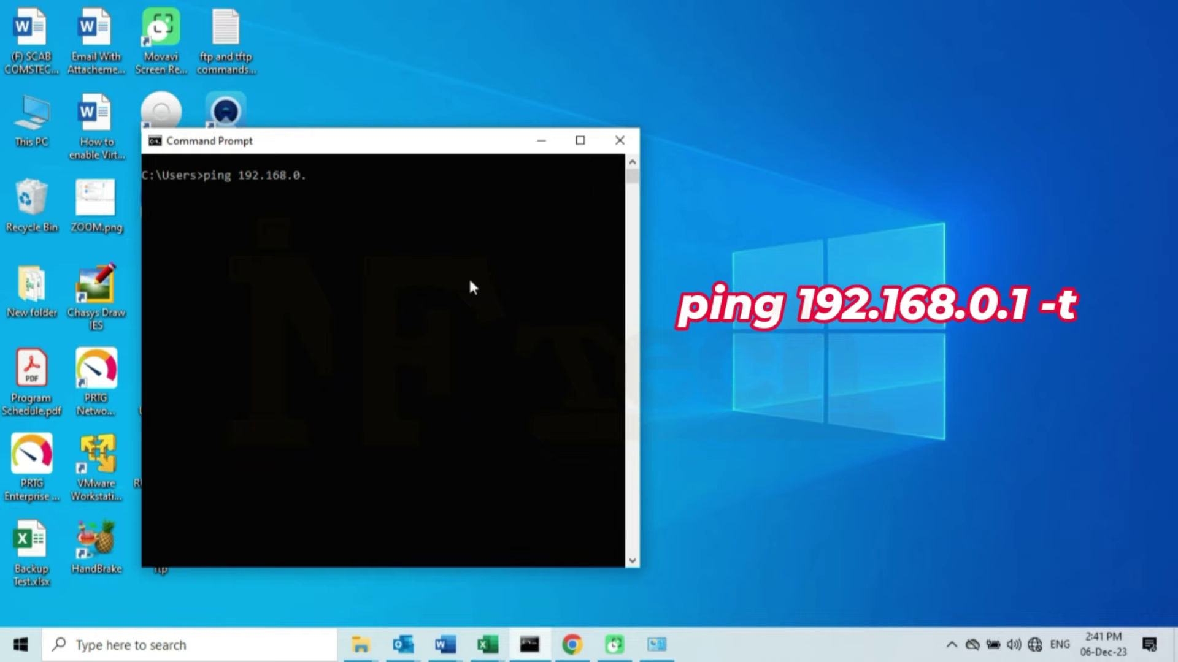
type(" -t")
key("Return")
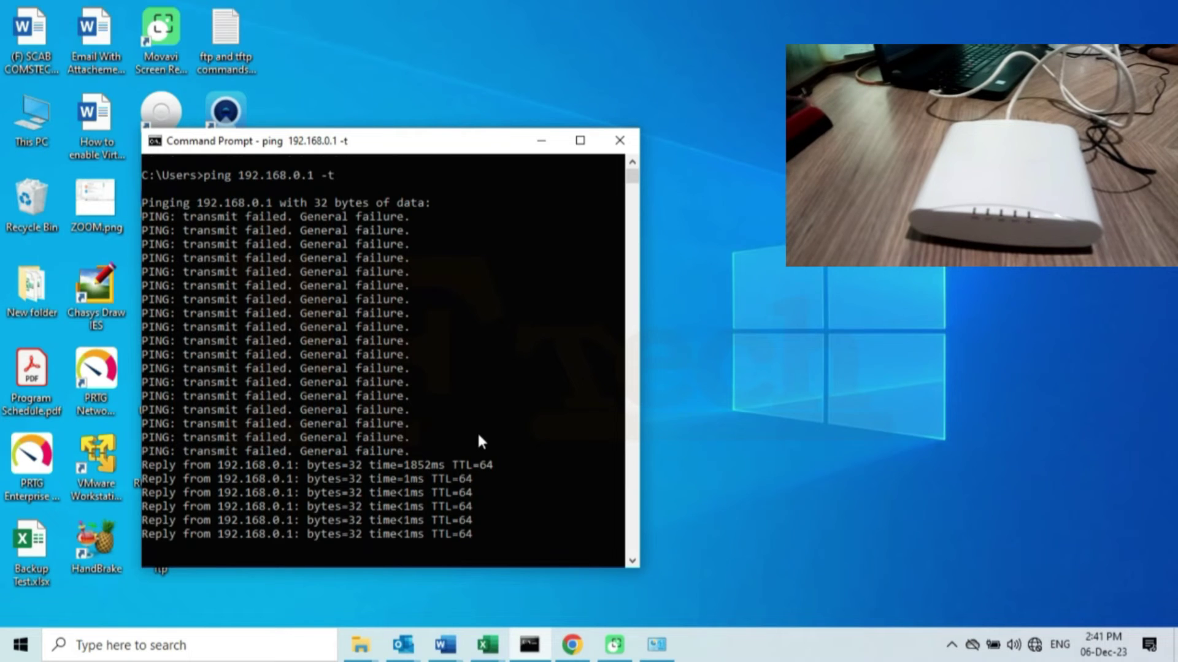
scroll(466, 417, "down", 3)
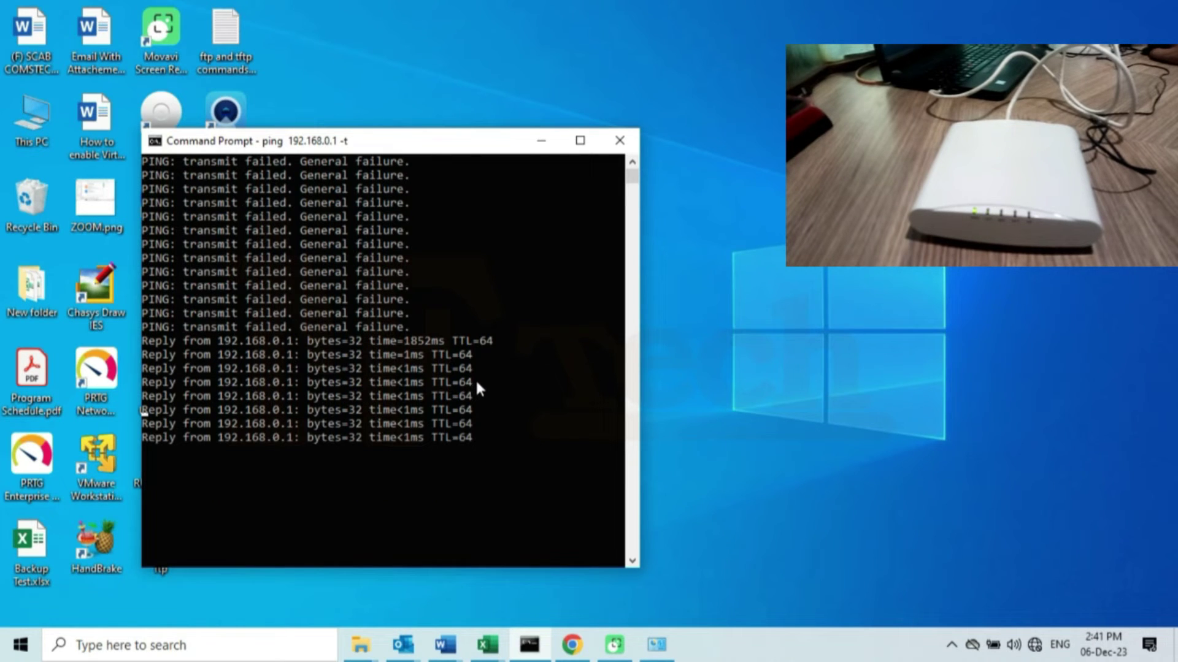
left_click(539, 143)
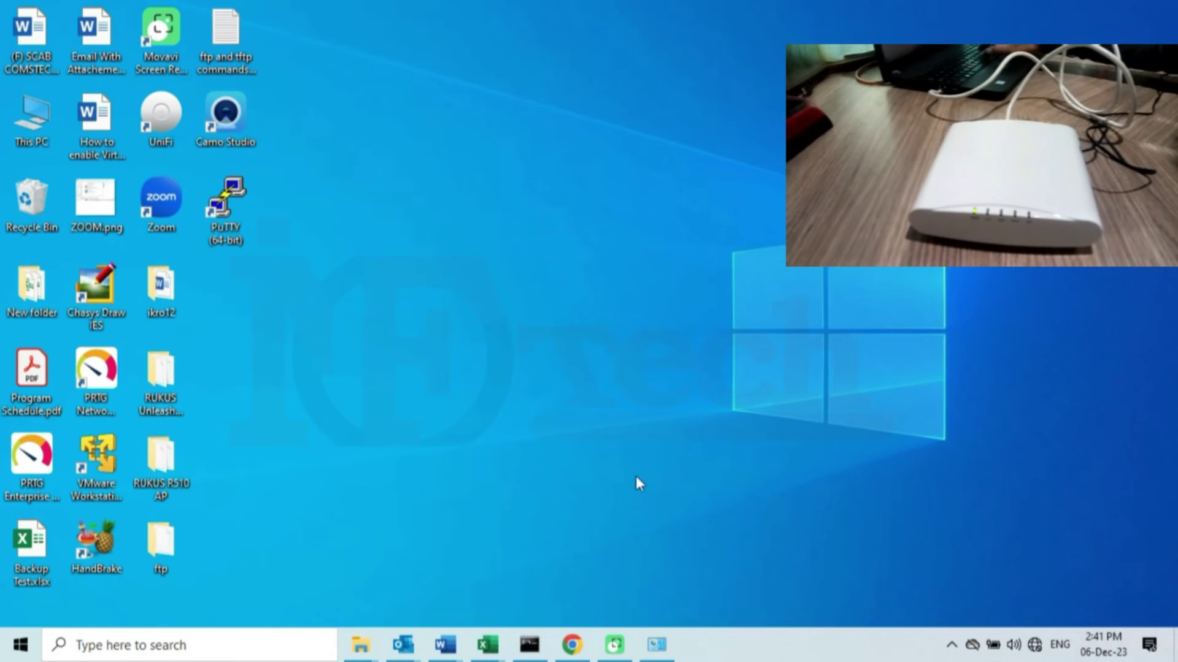
left_click(571, 644)
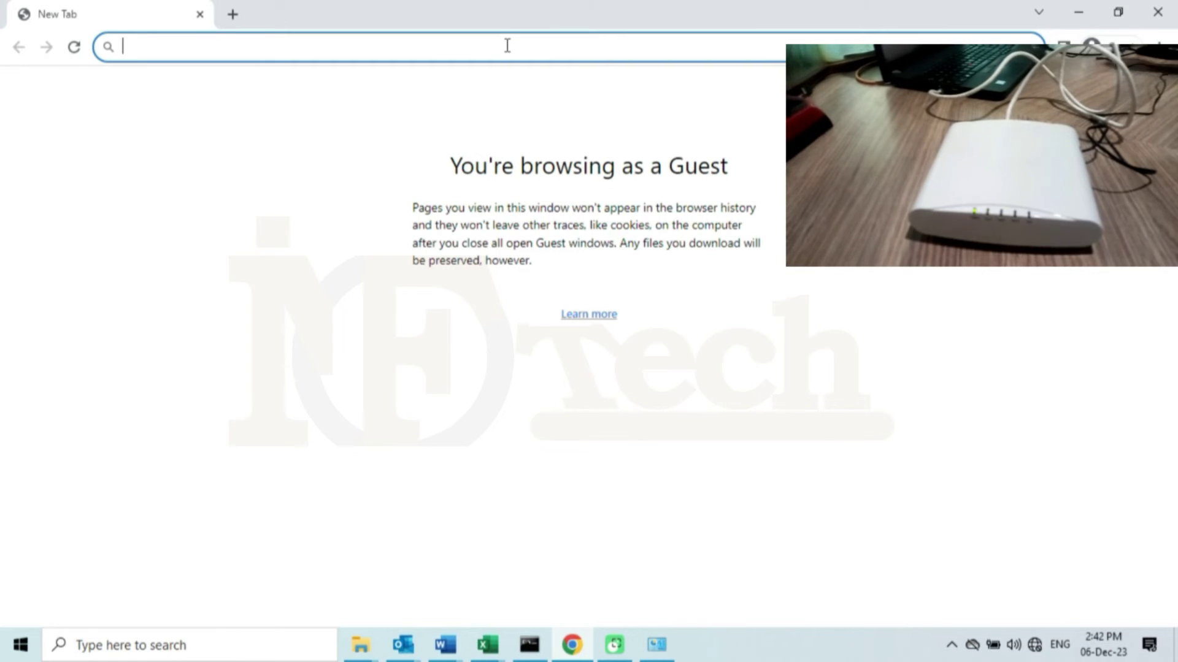
type("https")
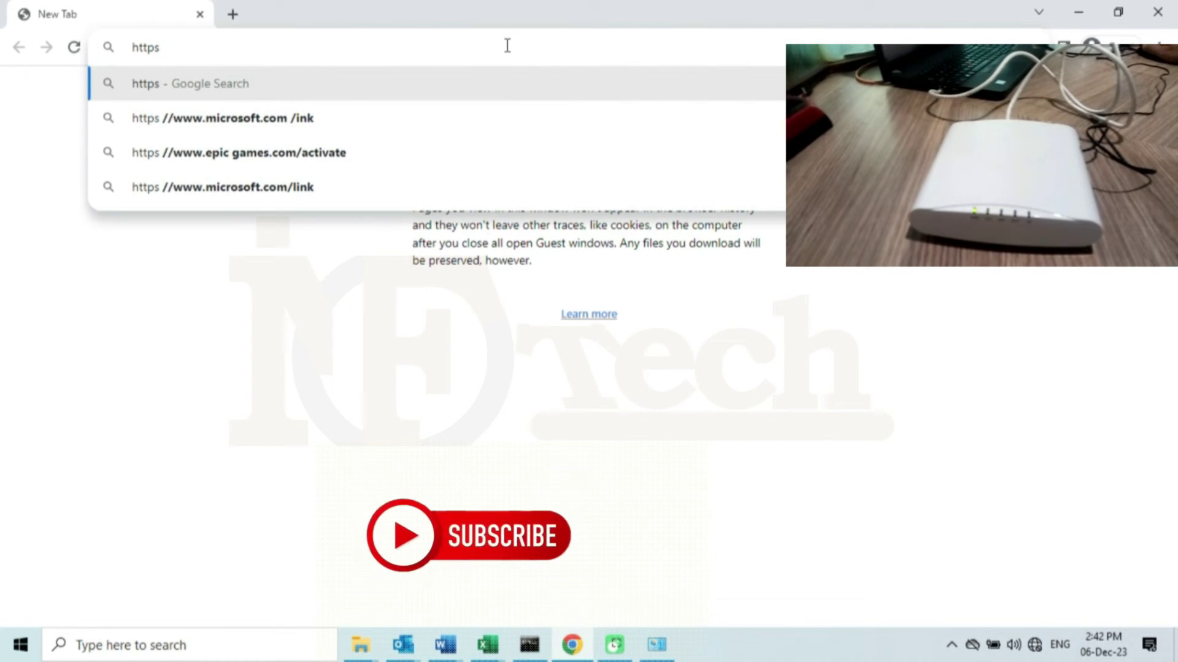
type("://")
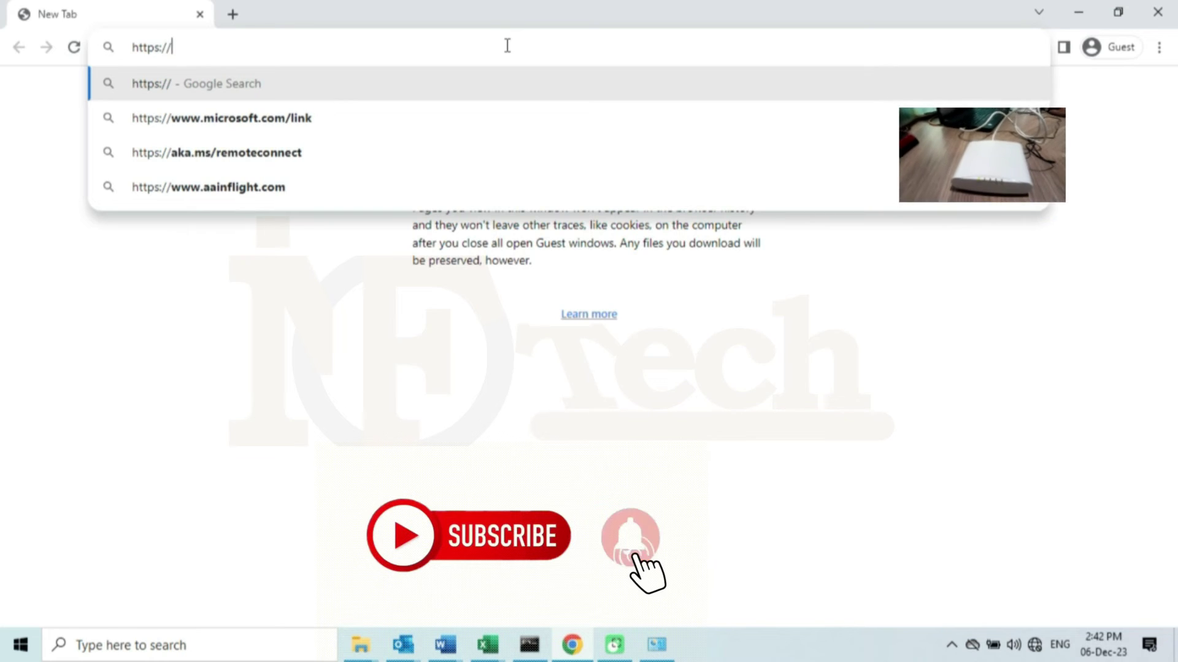
type("192.")
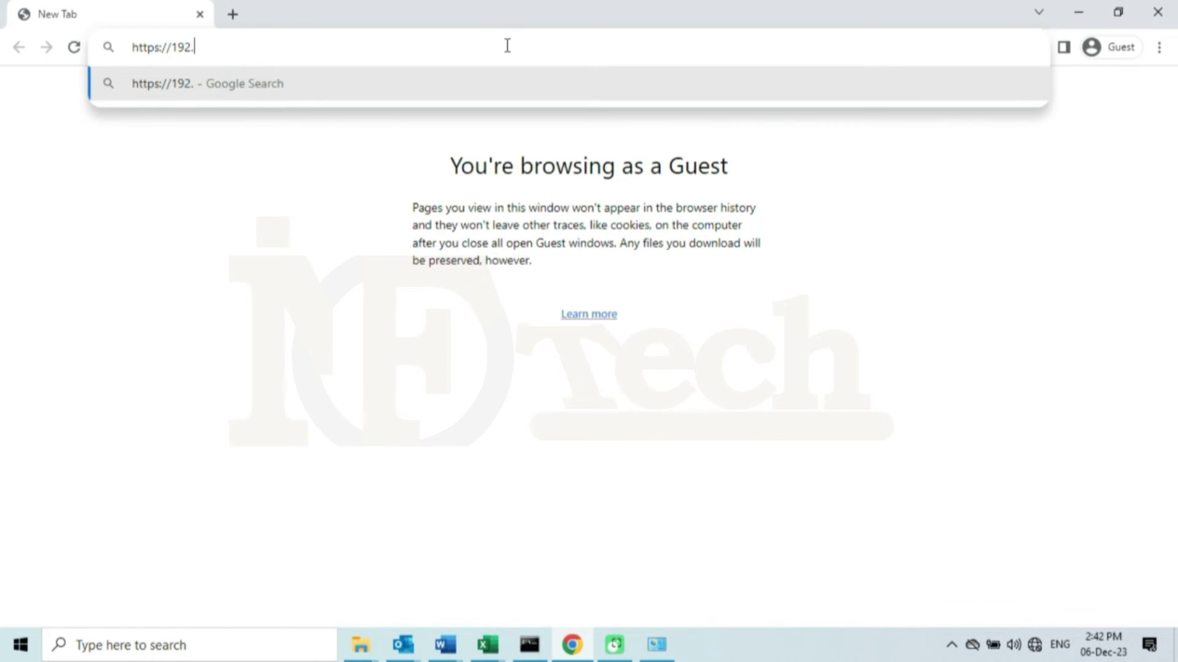
type("168.0.1")
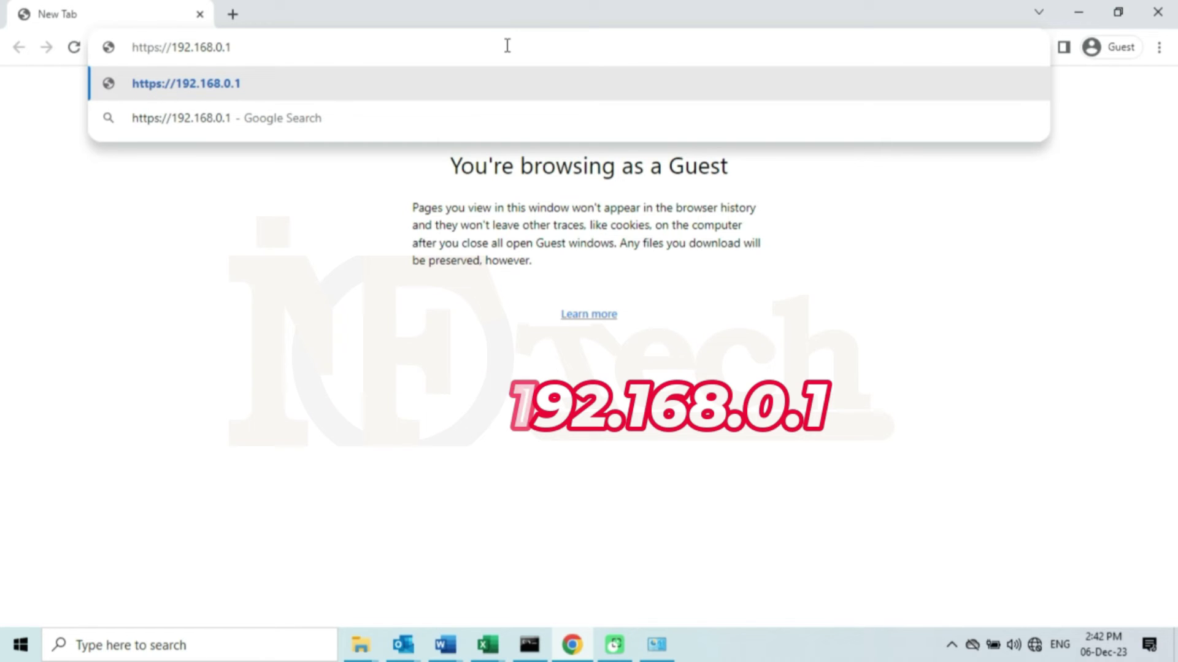
key("Return")
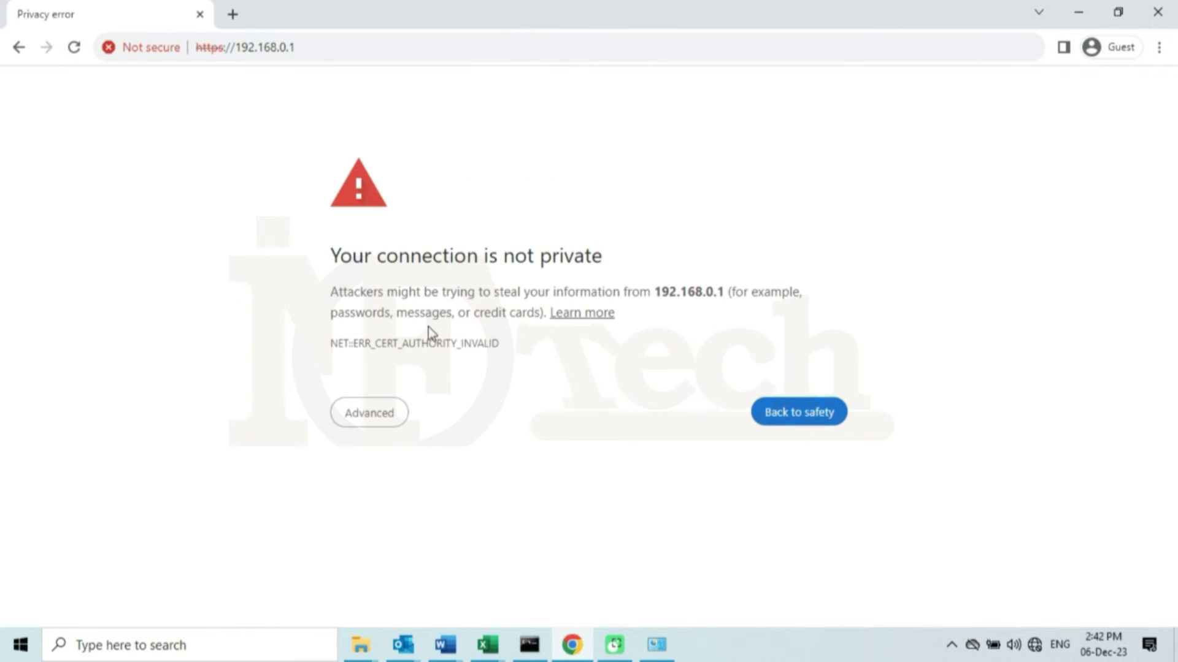
left_click(370, 425)
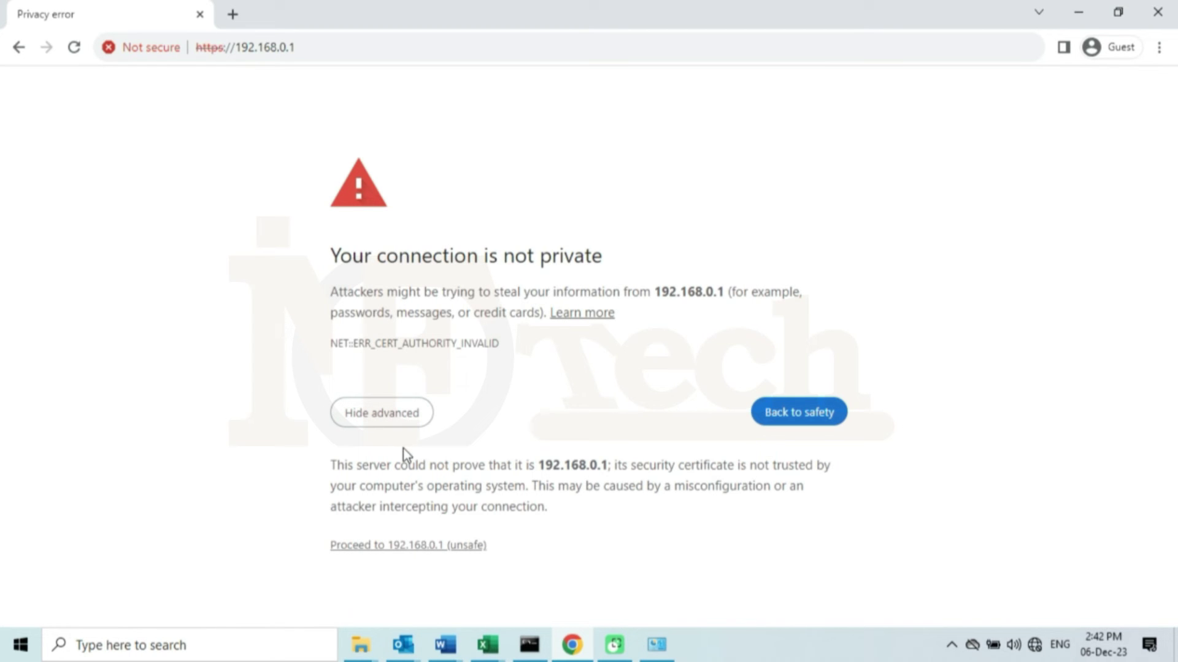
left_click(416, 548)
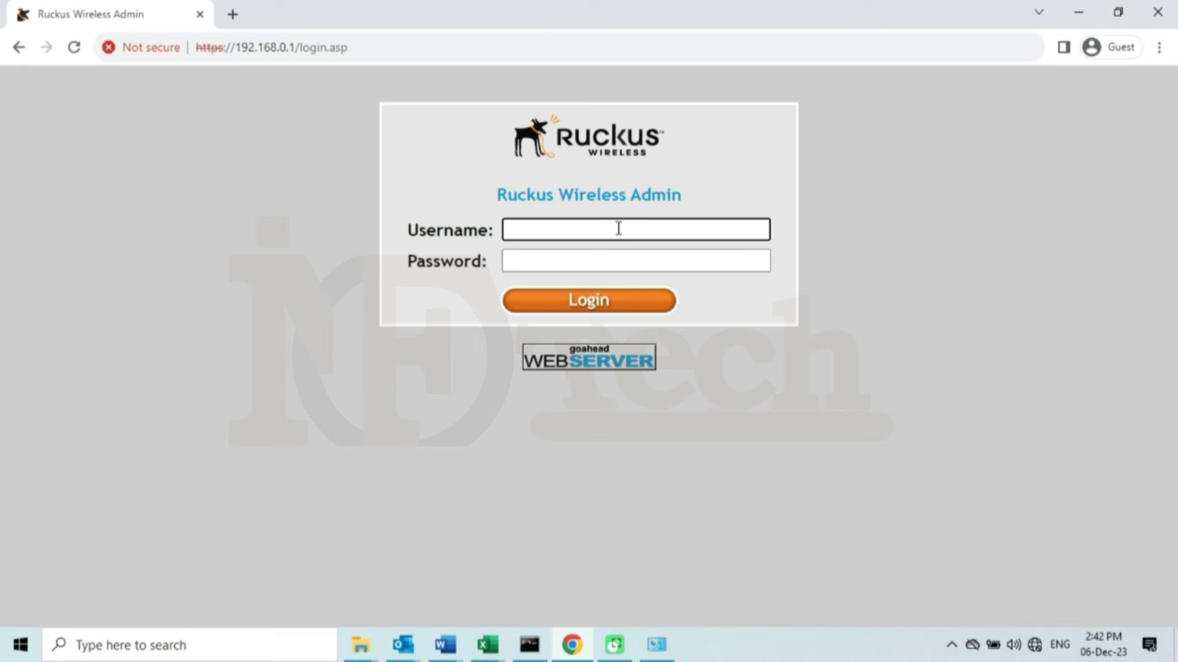
- Log in to the access point with the default admin username and password
type("uper")
left_click(583, 258)
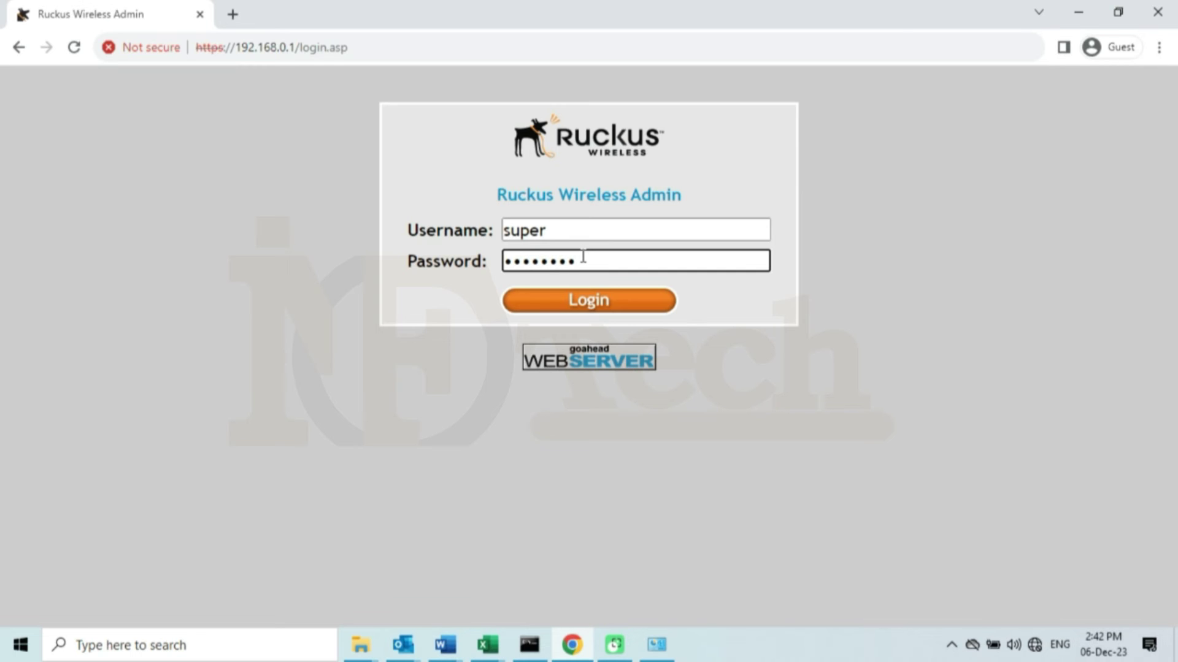
left_click(585, 302)
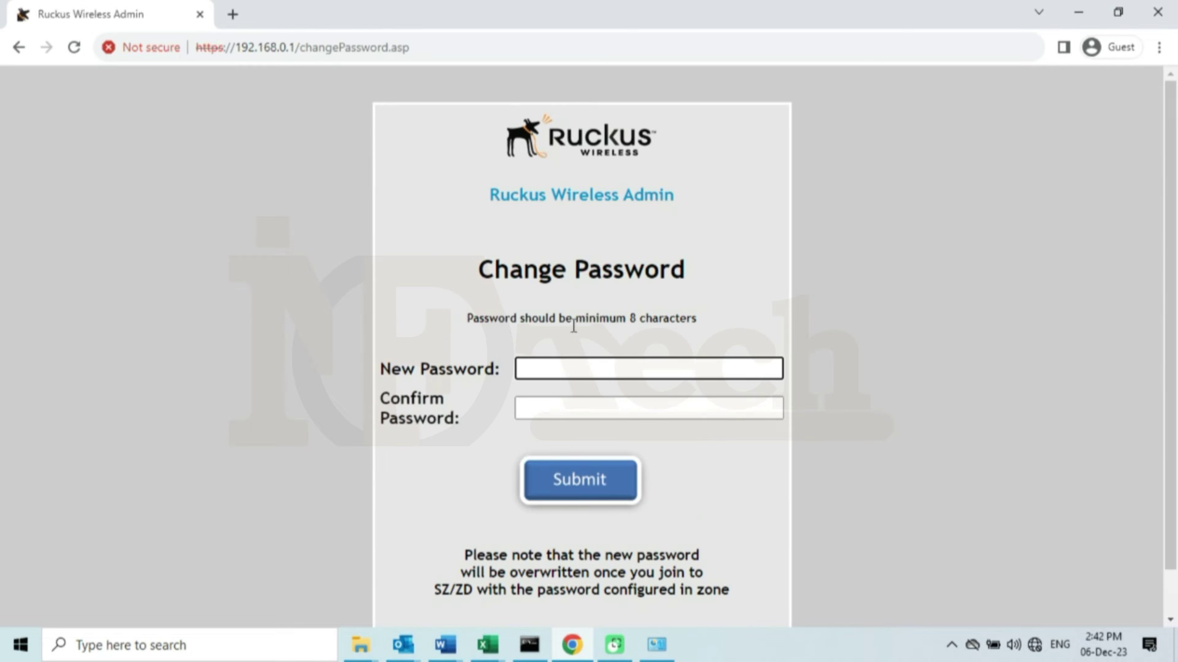
- Enter a new admin password in New Password and Confirm Password, then submit the change
scroll(639, 329, "down", 1)
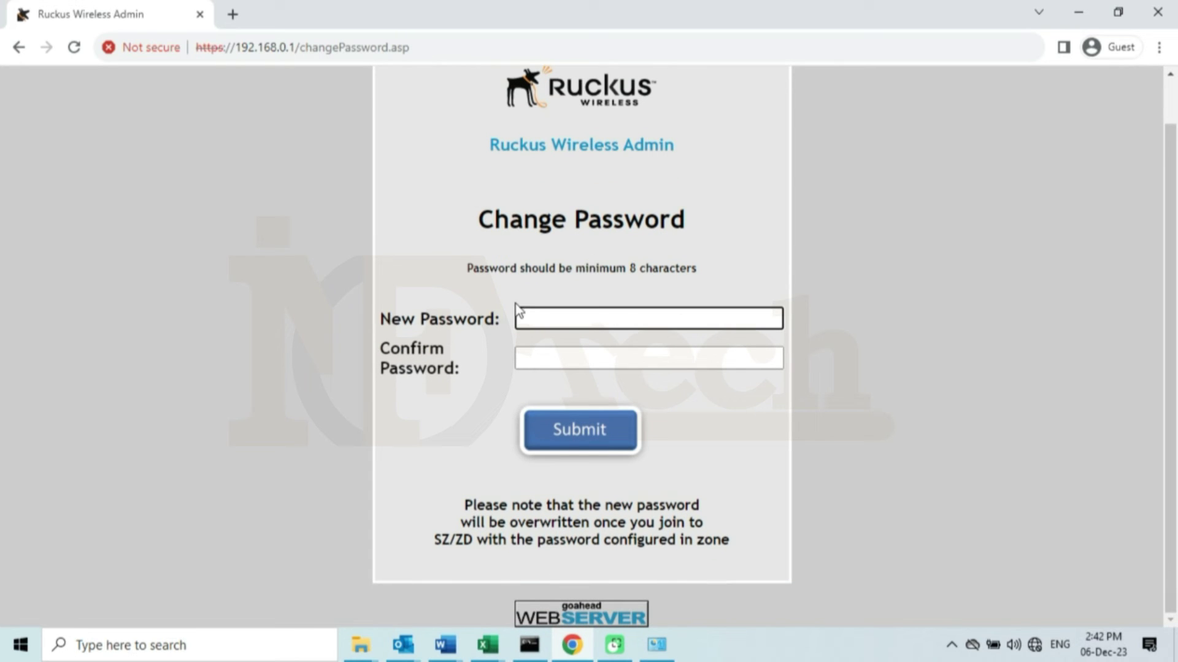
left_click_drag(381, 319, 500, 319)
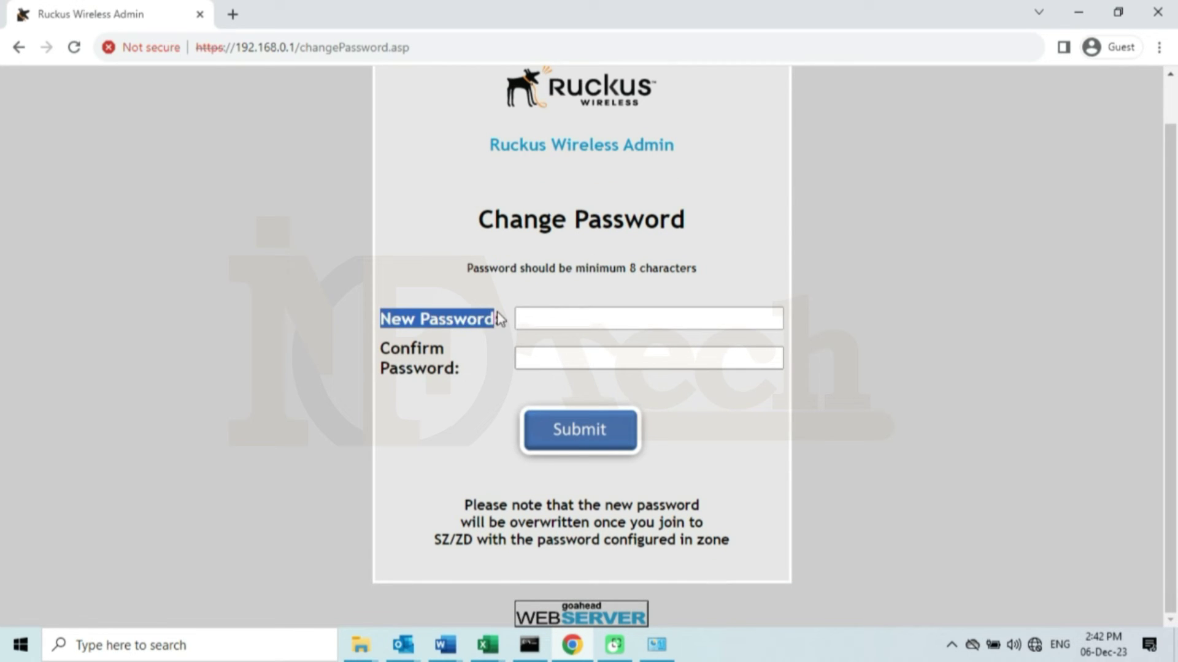
left_click_drag(383, 354, 488, 368)
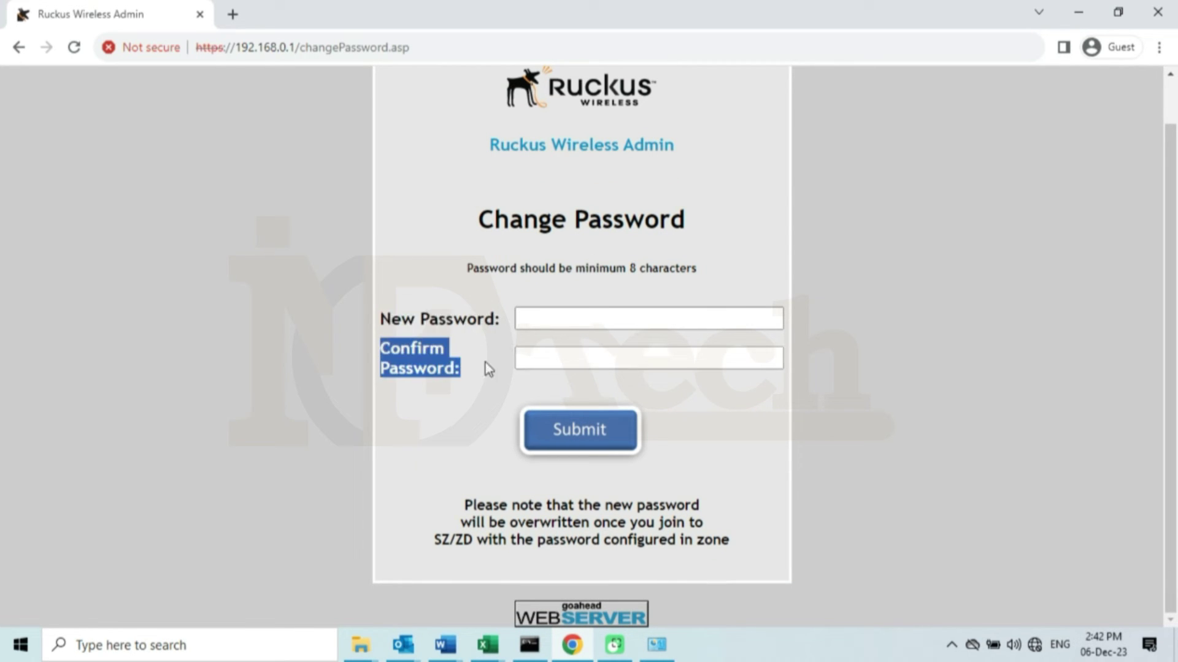
left_click(574, 323)
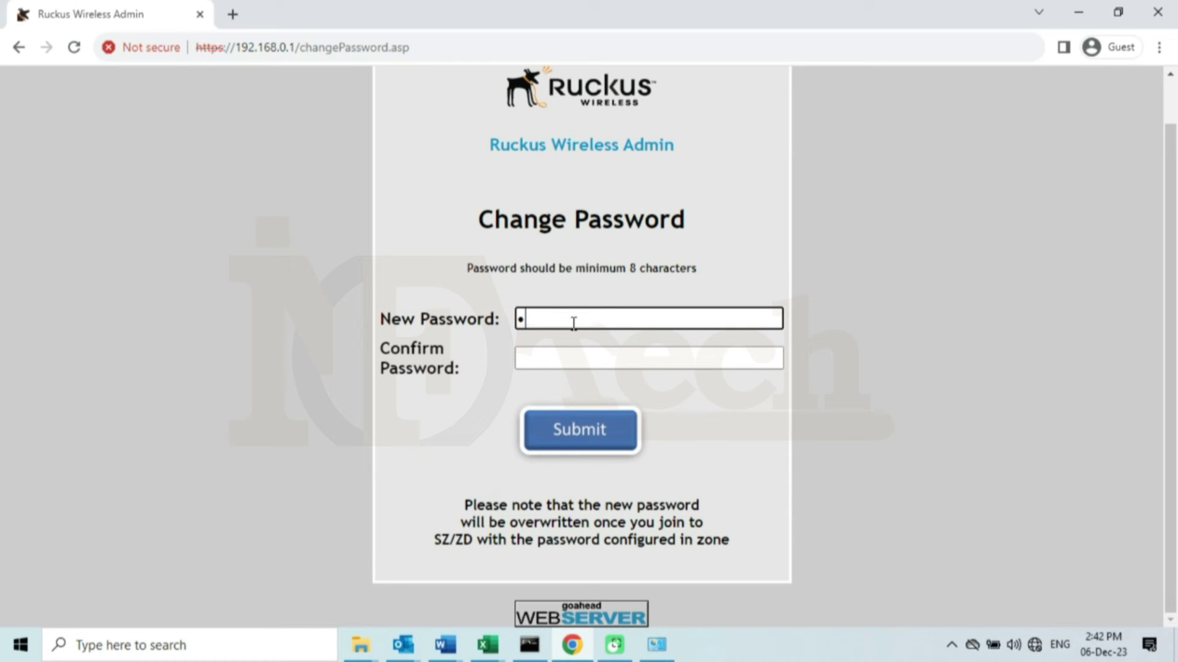
left_click(559, 357)
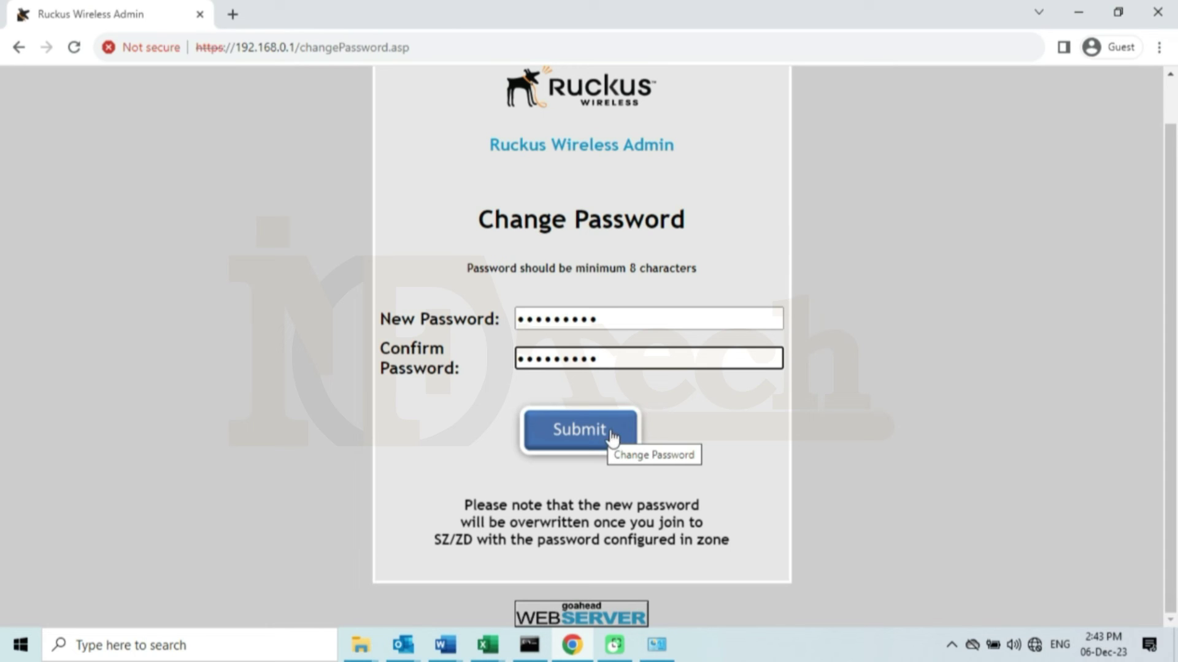
left_click(590, 442)
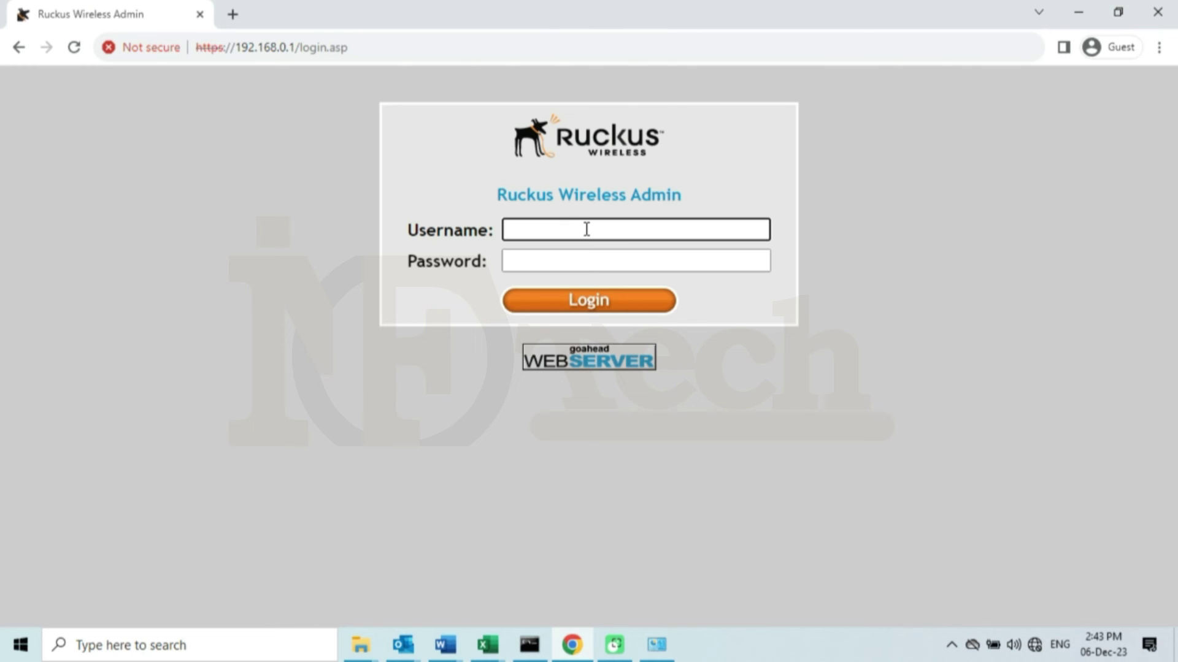
- Log in again with the admin username and password to reach the Status :: Device page
type("super")
left_click(575, 262)
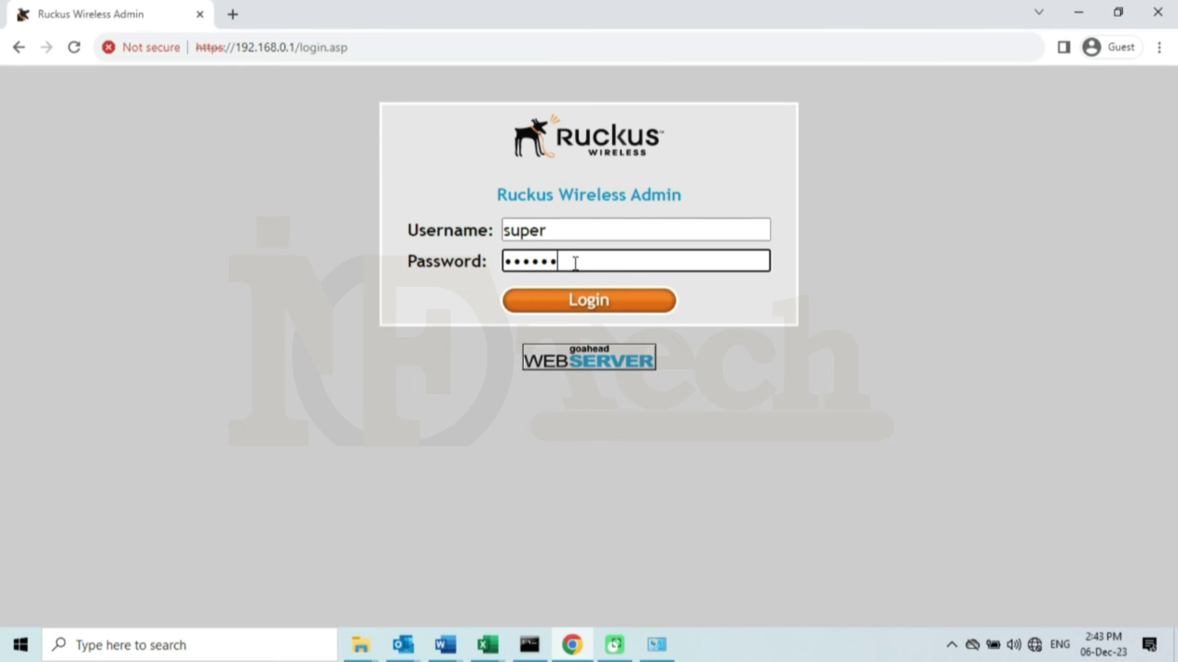
left_click(593, 309)
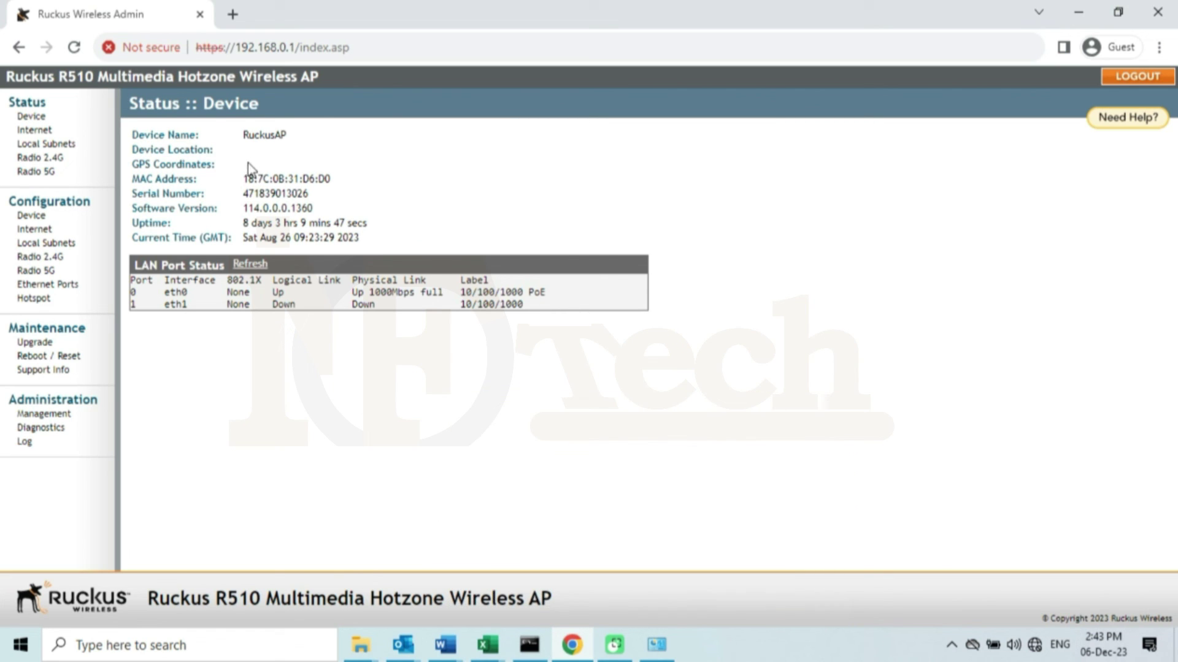
- Note the device name RuckusAP, then review the Internet page's IPv4 address and subnet mask
left_click_drag(136, 139, 309, 143)
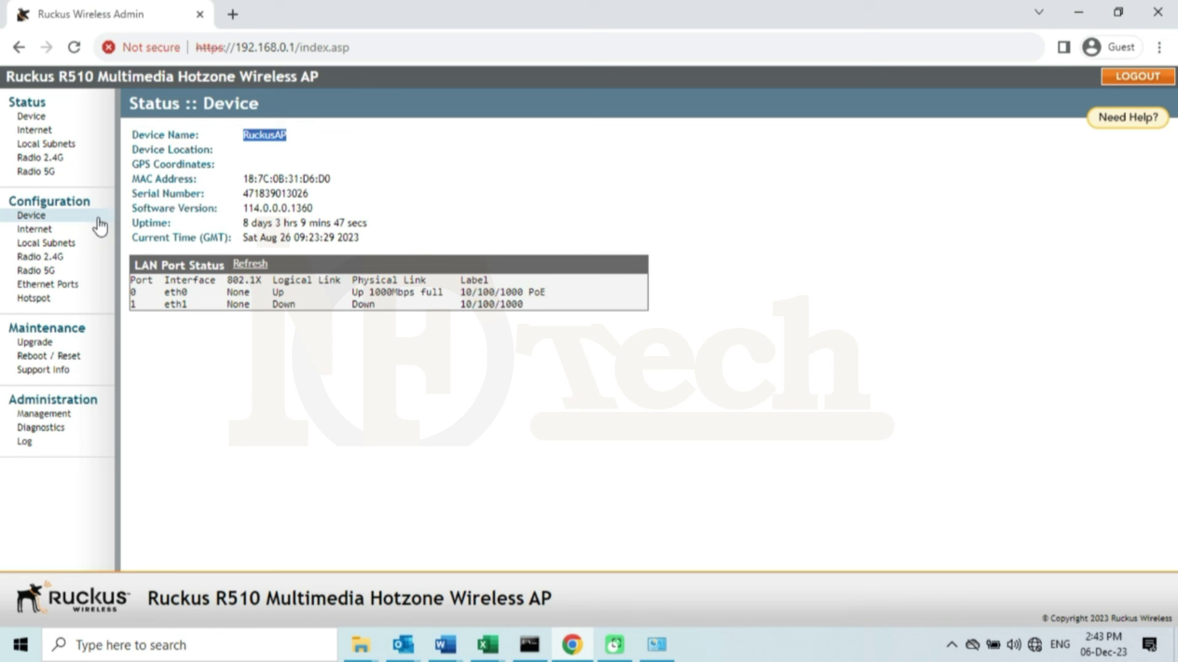
left_click(54, 160)
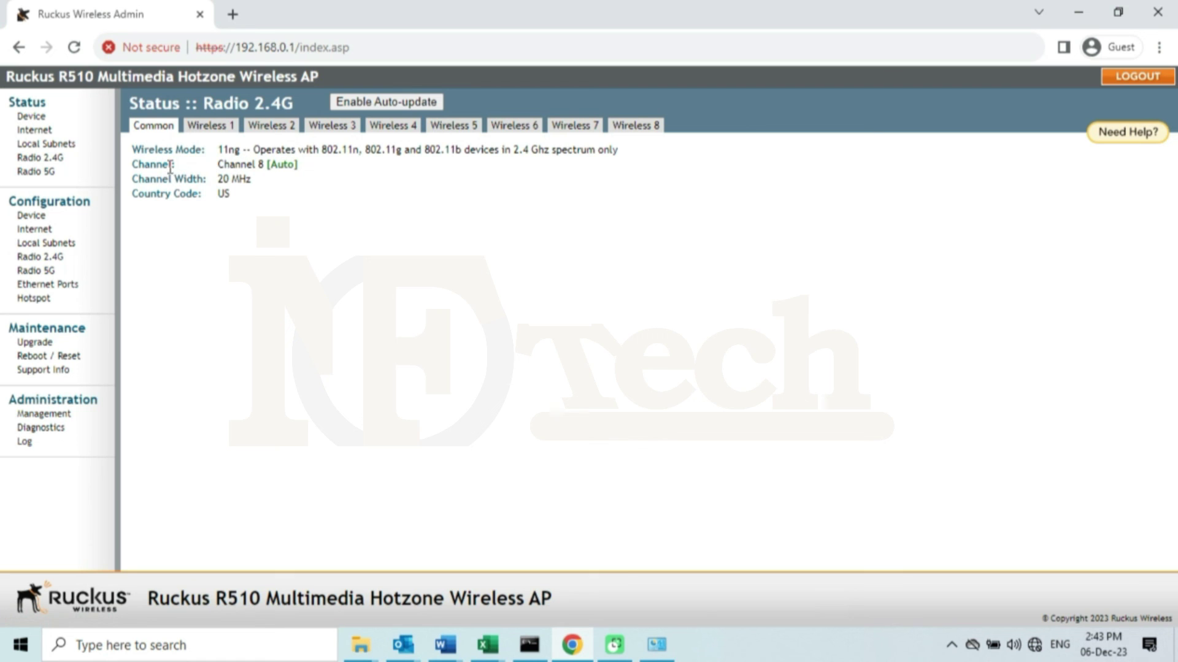
left_click(45, 130)
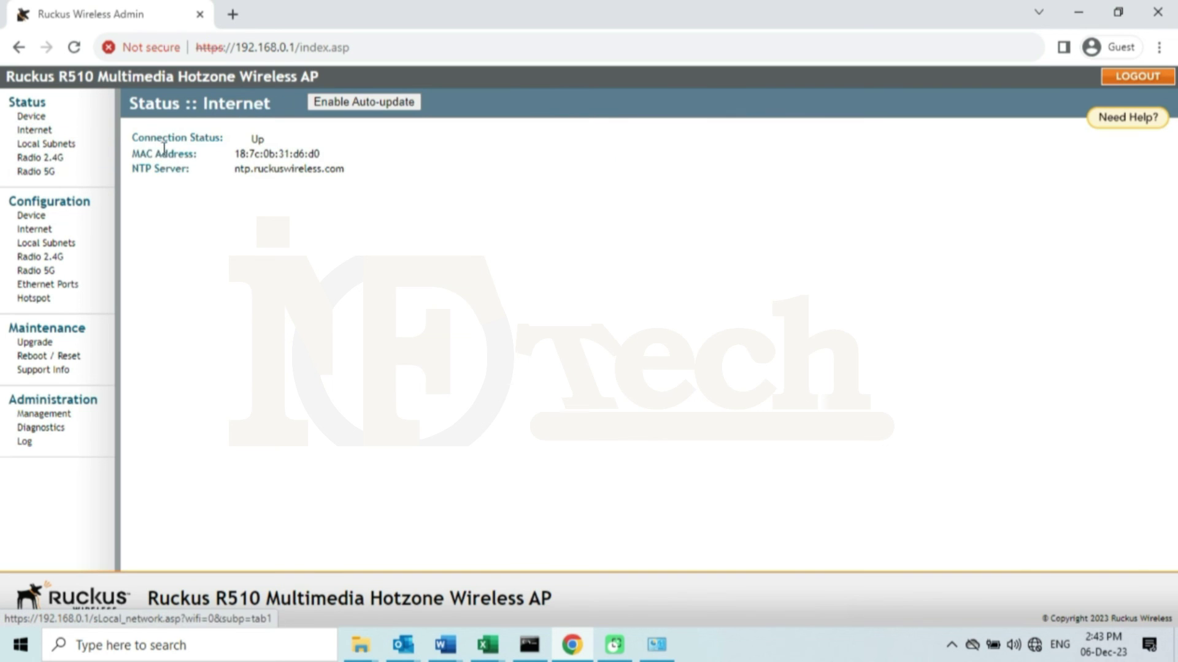
left_click_drag(252, 228, 319, 244)
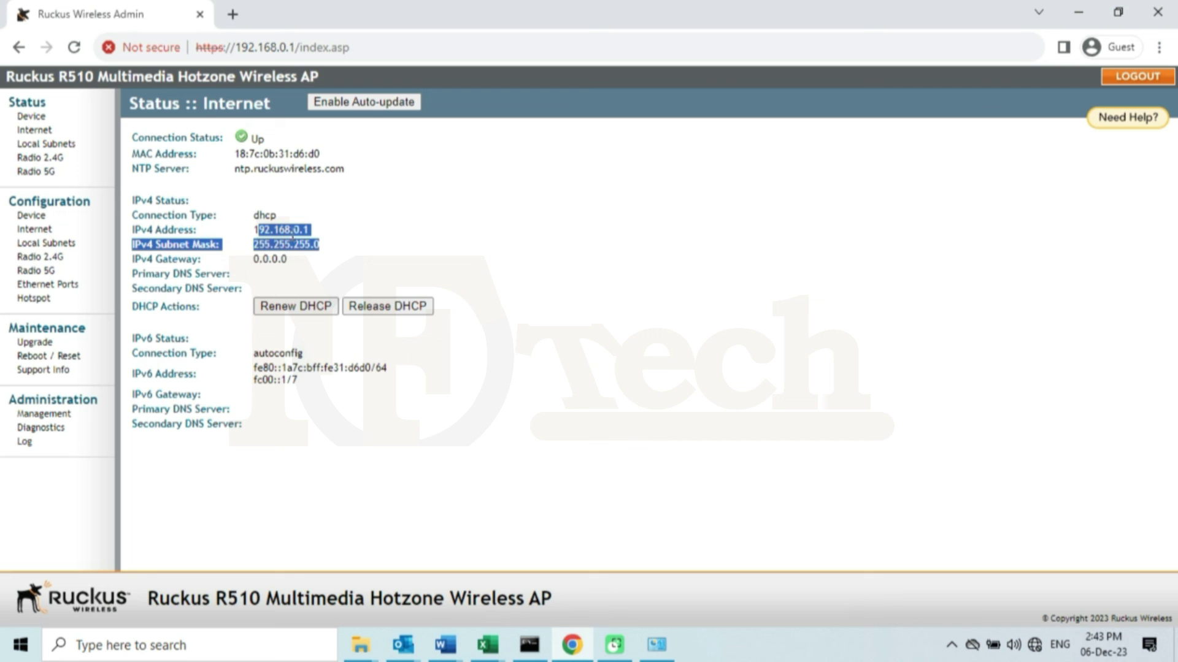
left_click(263, 230)
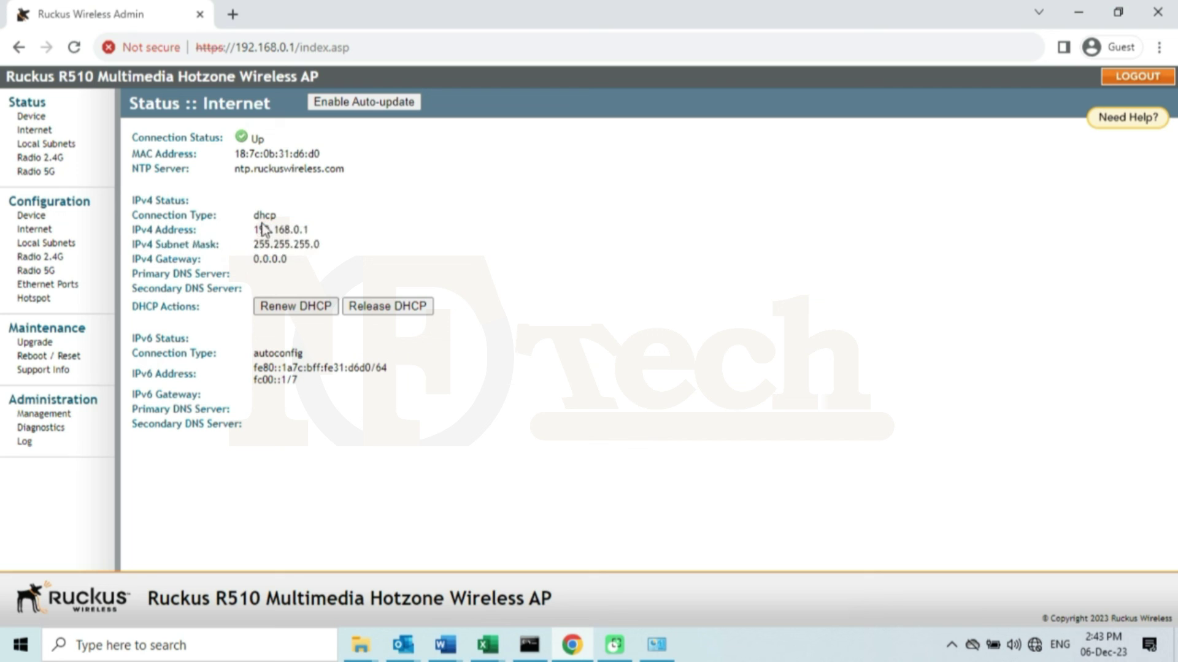
- Check the 2.4 GHz and 5 GHz radio status, then log out and close Chrome
left_click(40, 158)
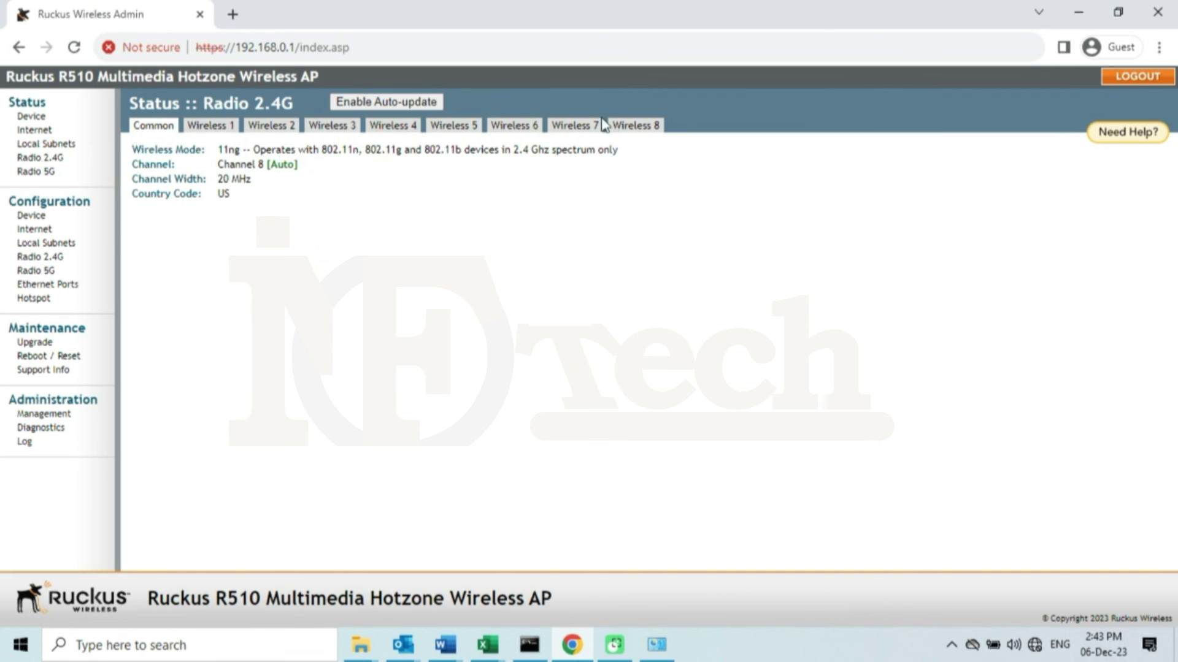
left_click(38, 172)
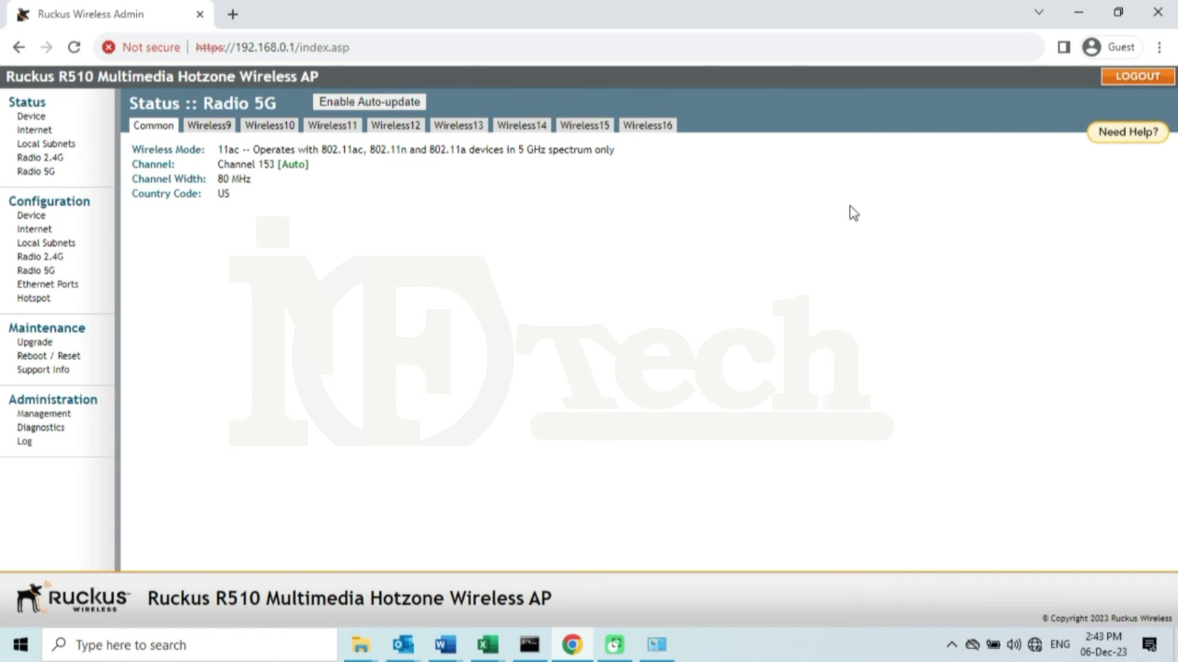
left_click(1137, 76)
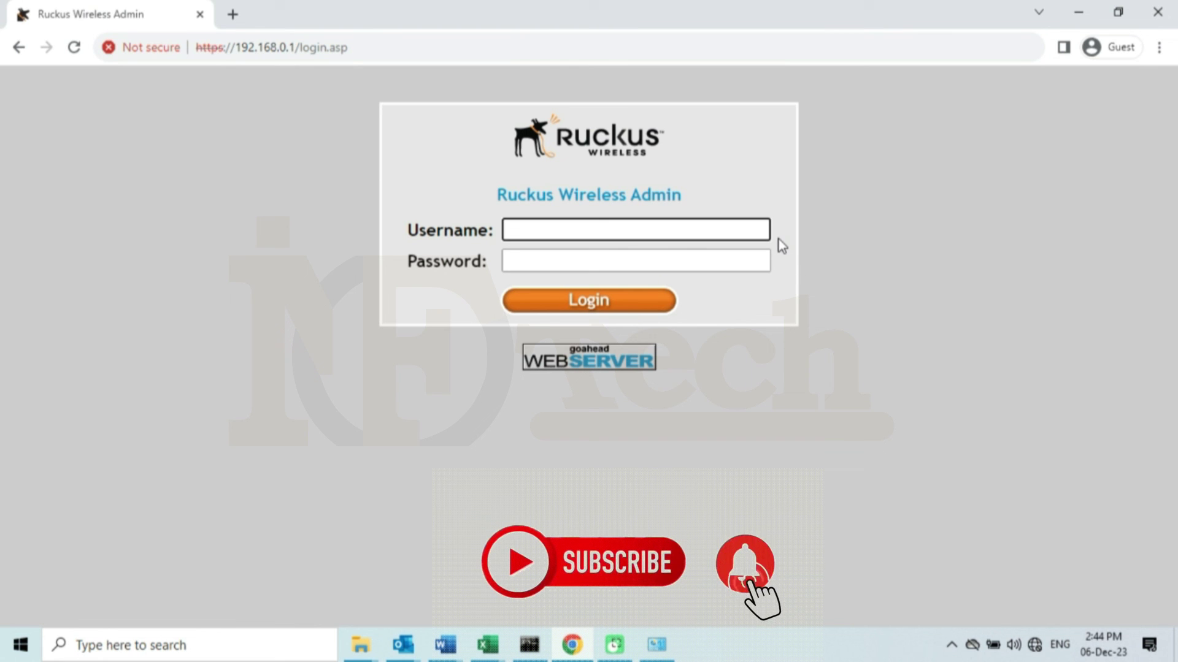
left_click(1159, 11)
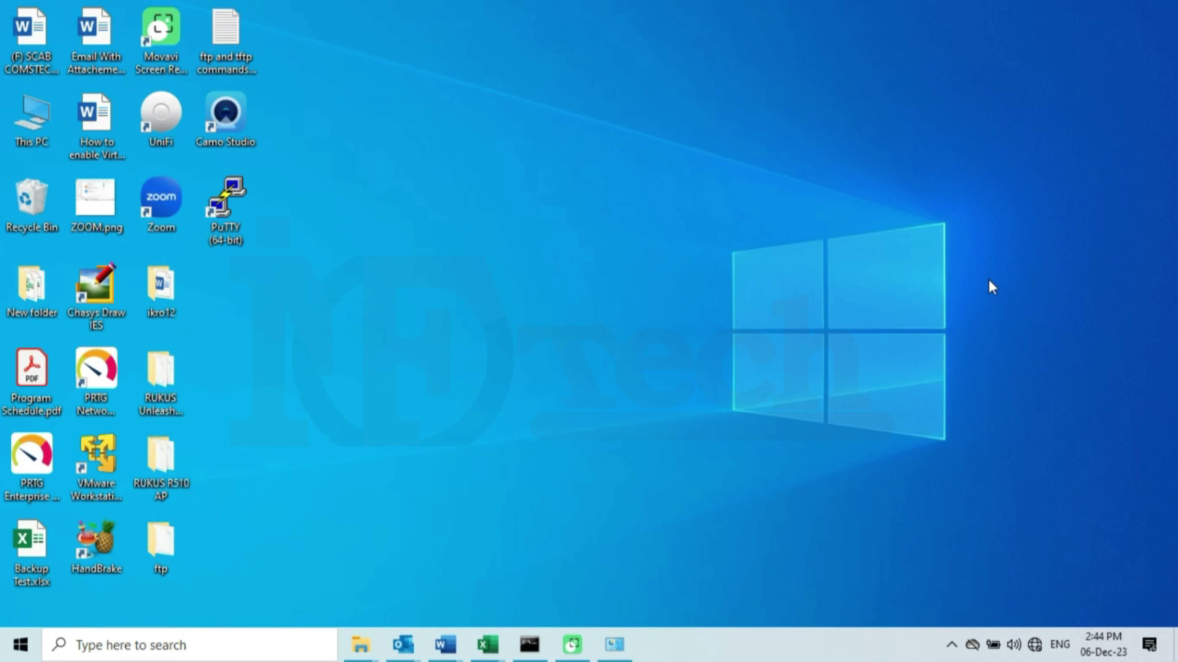